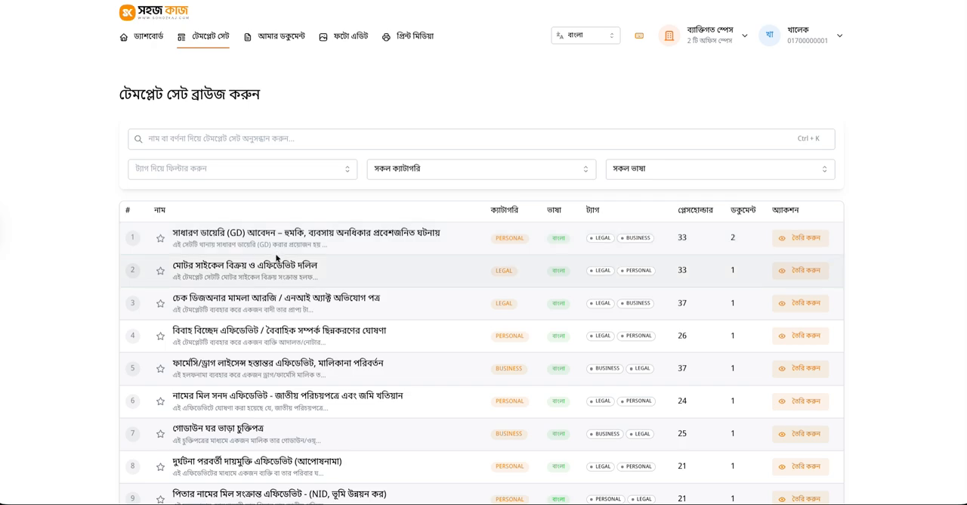
Look over the template set list and the options offered by its tag, category and language filters
{"action": "scroll", "coordinate": [483, 253], "scroll_direction": "down", "scroll_amount": 1}
{"action": "scroll", "coordinate": [256, 259], "scroll_direction": "down", "scroll_amount": 2}
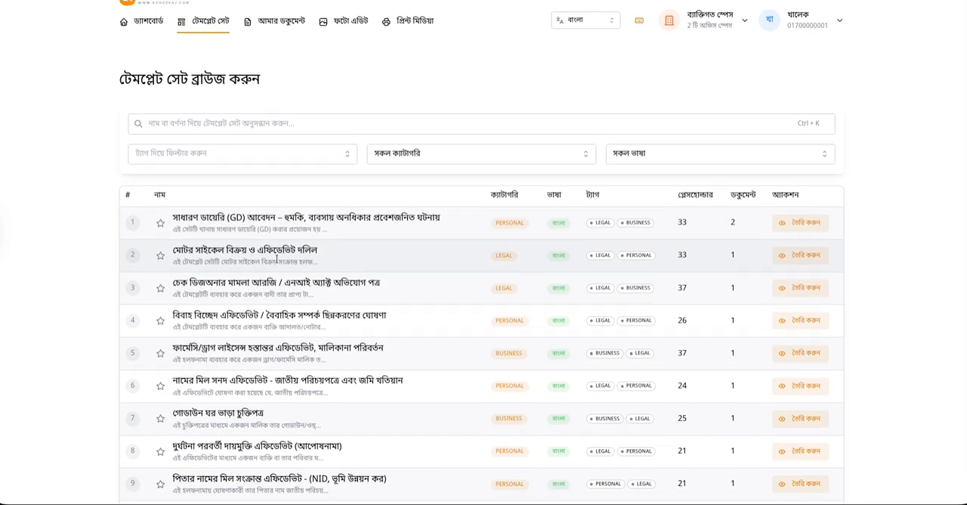
{"action": "scroll", "coordinate": [277, 259], "scroll_direction": "down", "scroll_amount": 2}
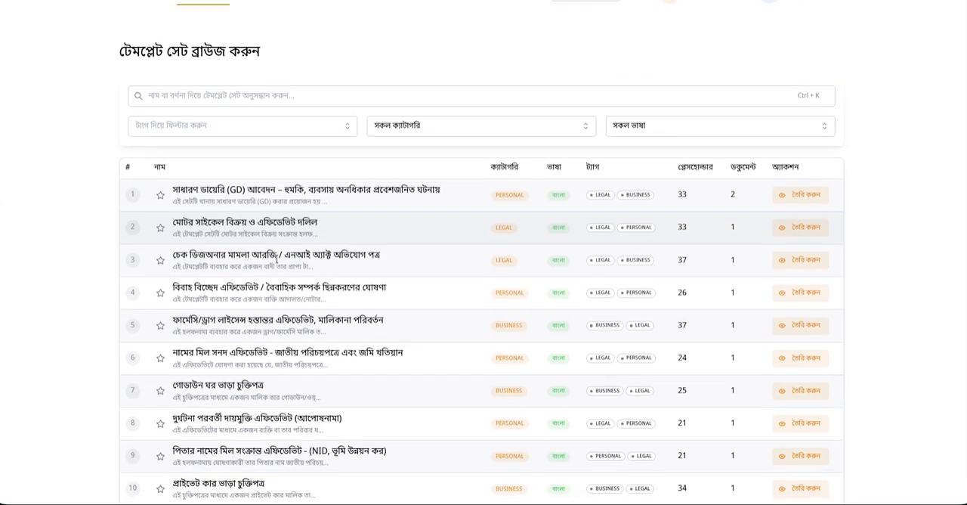
{"action": "scroll", "coordinate": [278, 259], "scroll_direction": "down", "scroll_amount": 1}
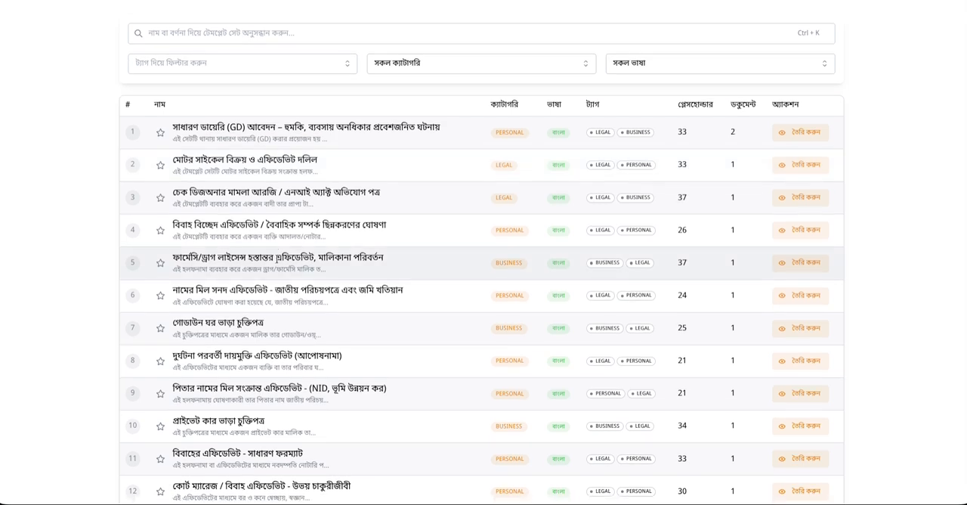
{"action": "scroll", "coordinate": [277, 259], "scroll_direction": "up", "scroll_amount": 3}
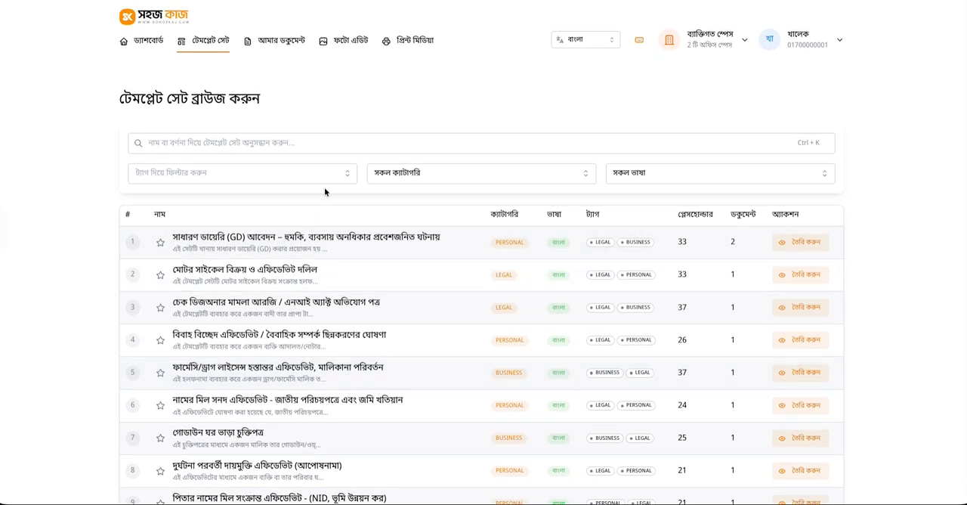
{"action": "left_click", "coordinate": [204, 149]}
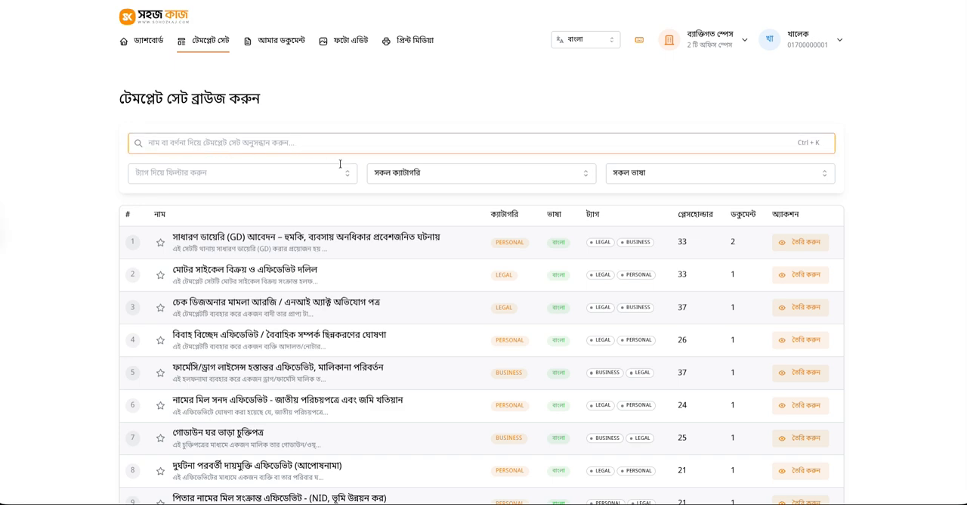
{"action": "left_click", "coordinate": [182, 171]}
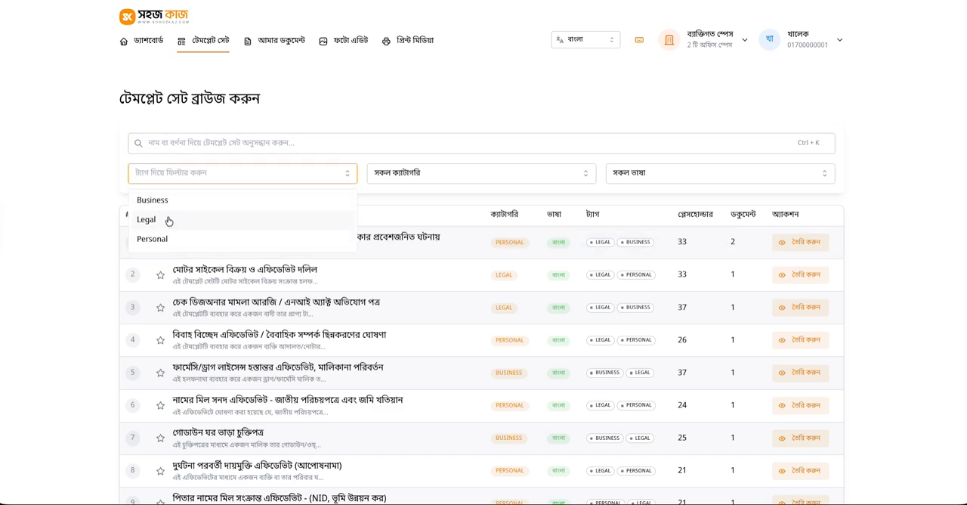
{"action": "left_click", "coordinate": [402, 175]}
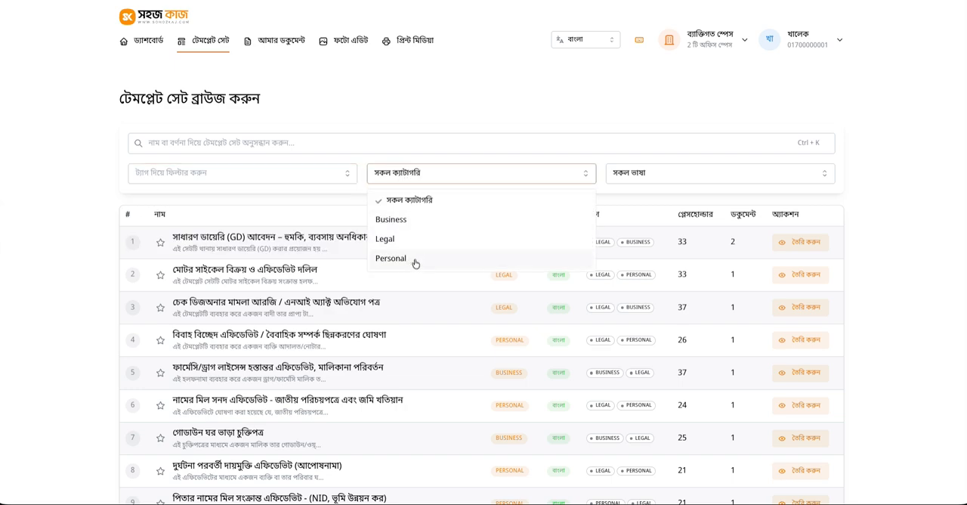
{"action": "left_click", "coordinate": [635, 177]}
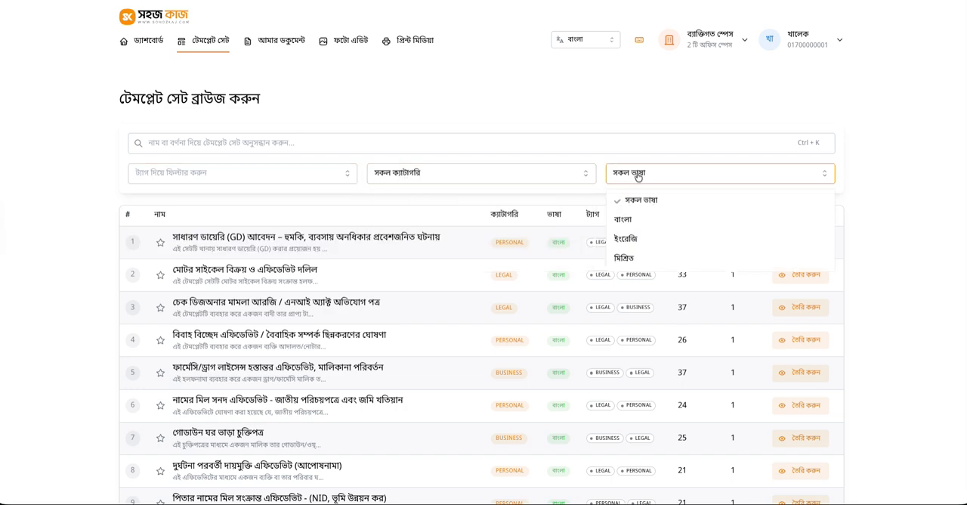
{"action": "left_click", "coordinate": [631, 125]}
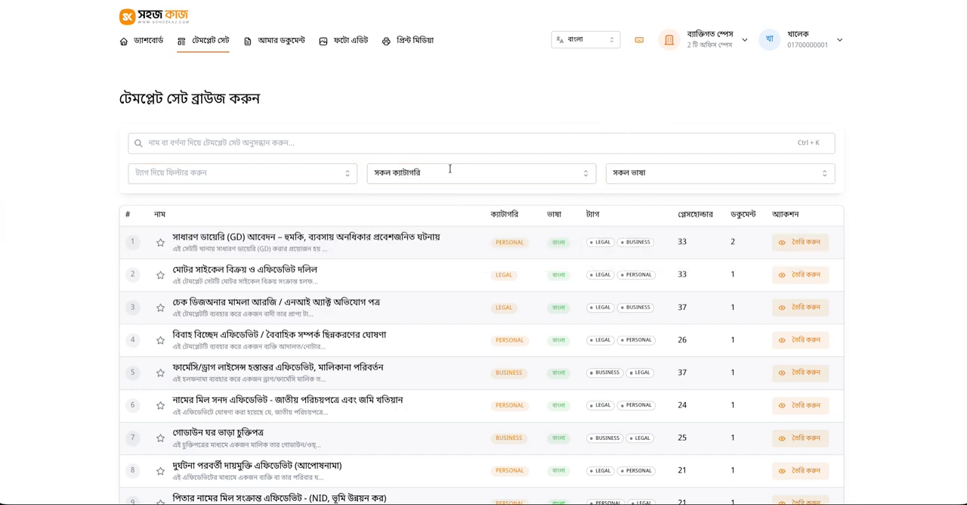
Filter the template sets by the Business category and clear that filter again
{"action": "left_click", "coordinate": [426, 173]}
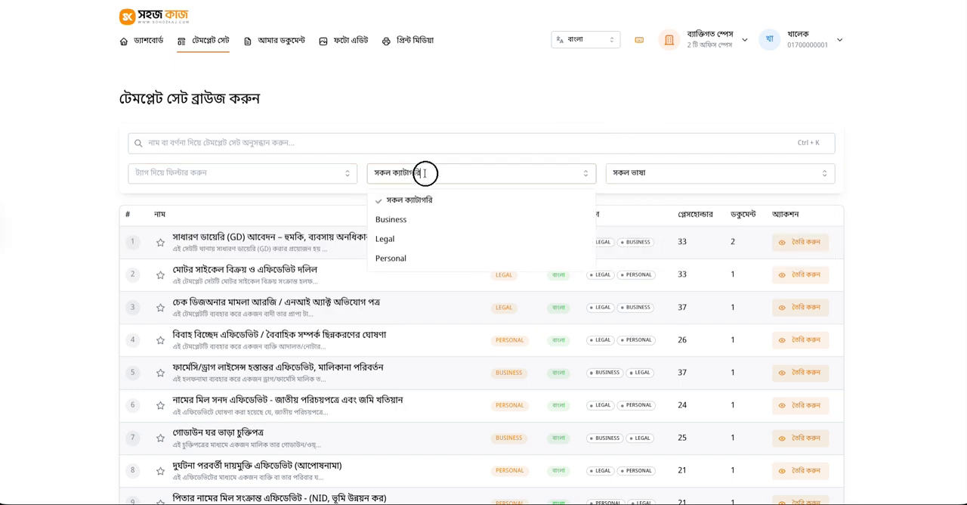
{"action": "left_click", "coordinate": [401, 221]}
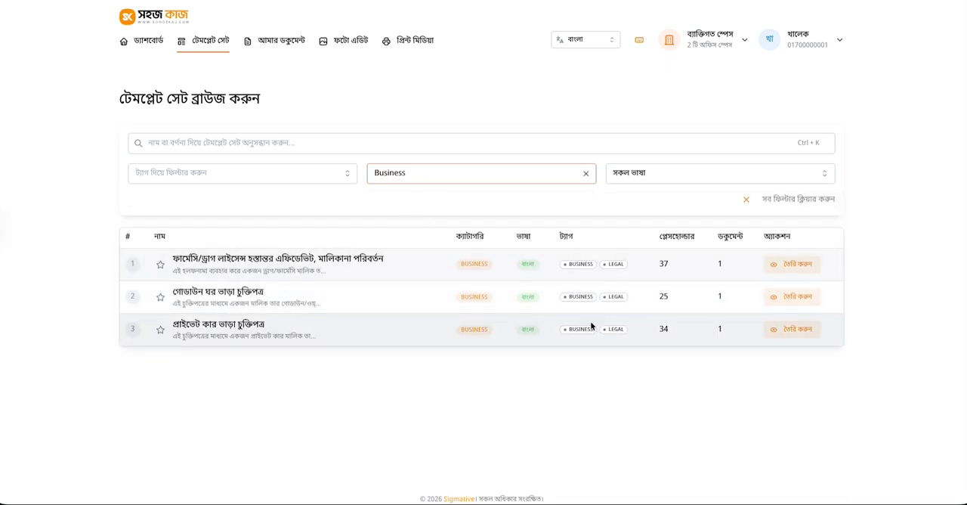
{"action": "left_click", "coordinate": [585, 173]}
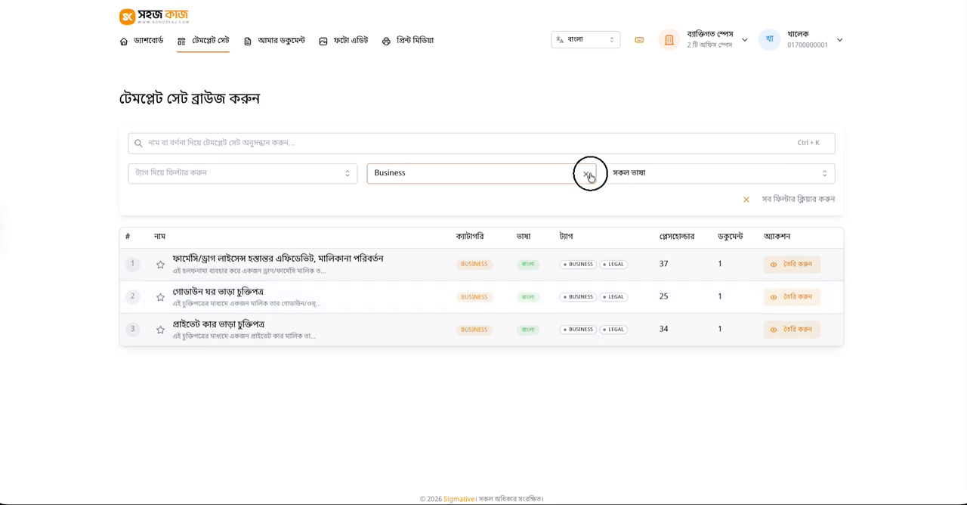
Filter the template sets by the Legal tag, look over the list, and remove the tag filter
{"action": "left_click", "coordinate": [297, 174]}
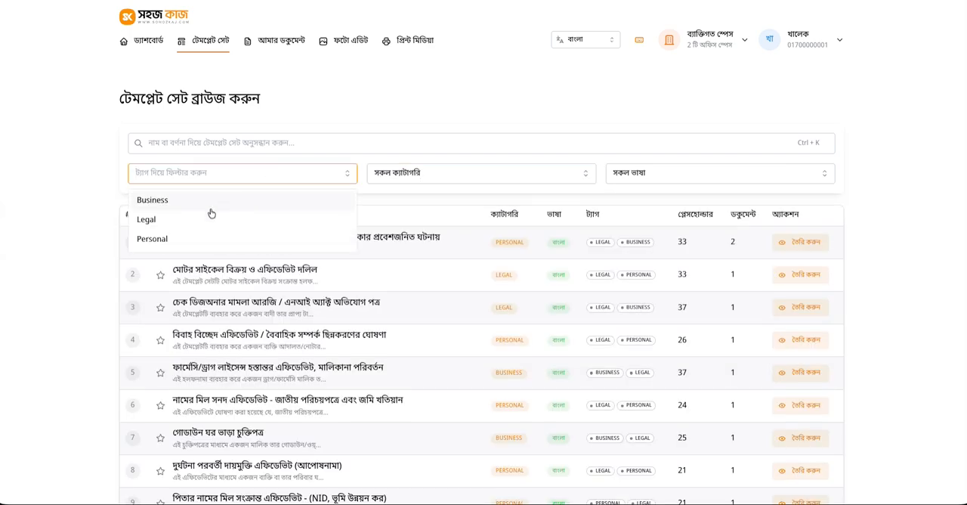
{"action": "left_click", "coordinate": [206, 221]}
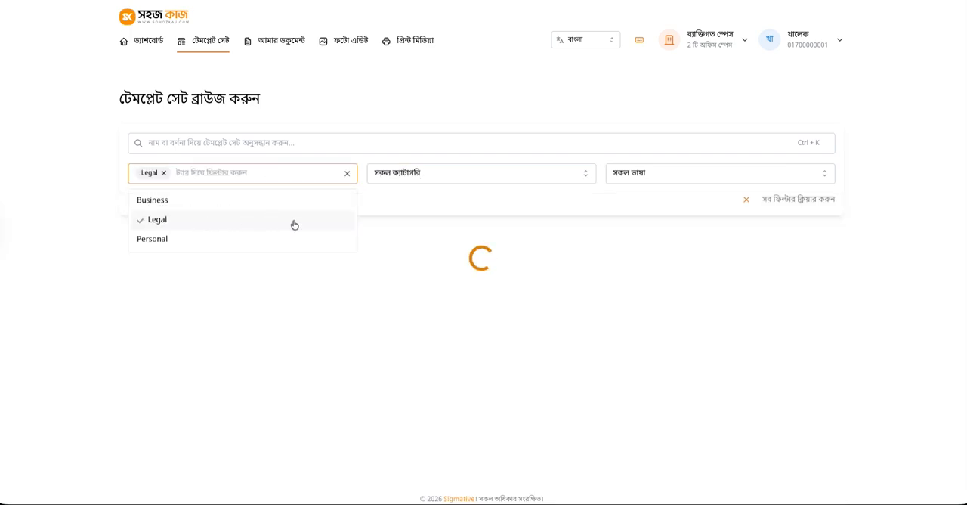
{"action": "scroll", "coordinate": [406, 241], "scroll_direction": "down", "scroll_amount": 2}
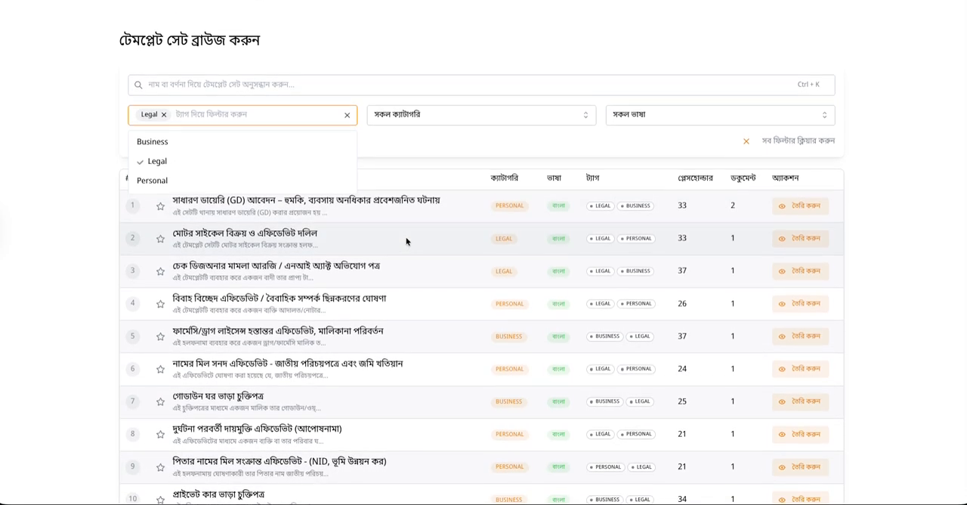
{"action": "scroll", "coordinate": [471, 239], "scroll_direction": "up", "scroll_amount": 1}
{"action": "left_click", "coordinate": [347, 148]}
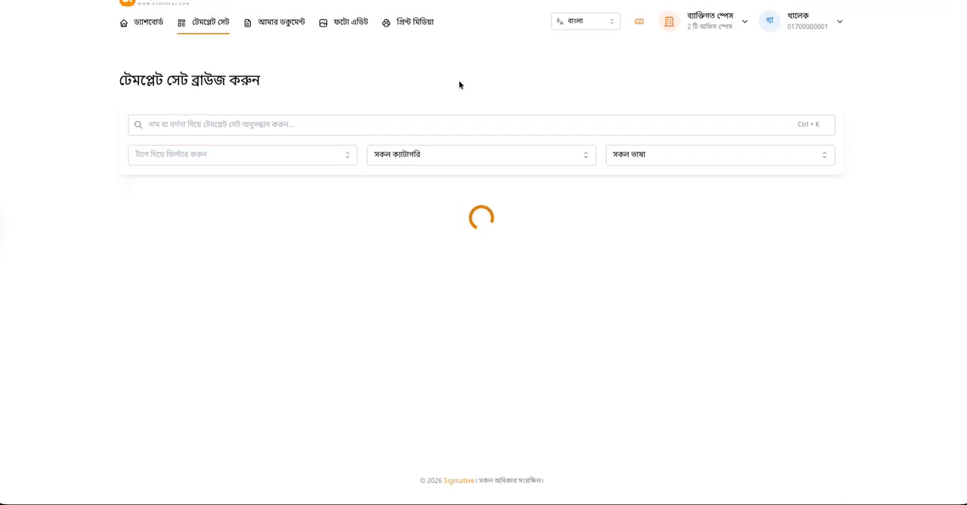
{"action": "left_click", "coordinate": [643, 156]}
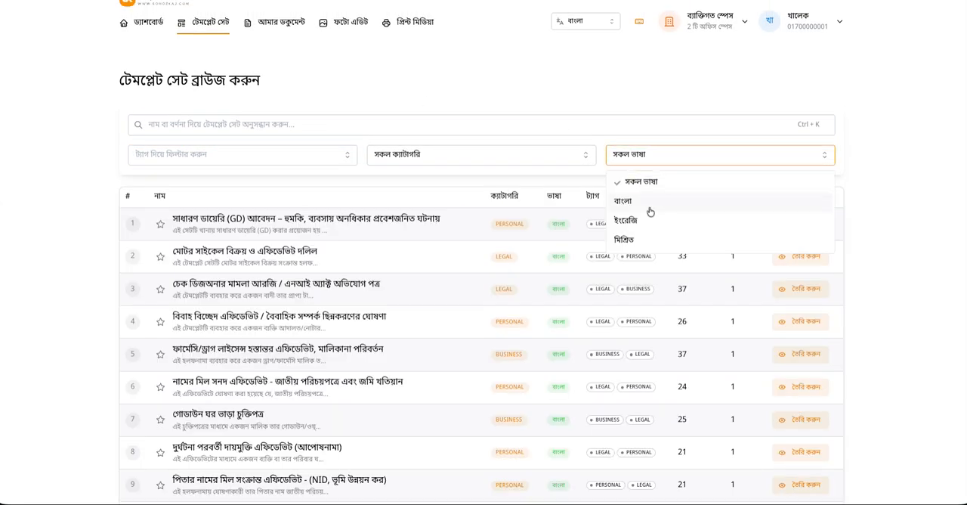
{"action": "left_click", "coordinate": [630, 93]}
{"action": "left_click", "coordinate": [477, 124]}
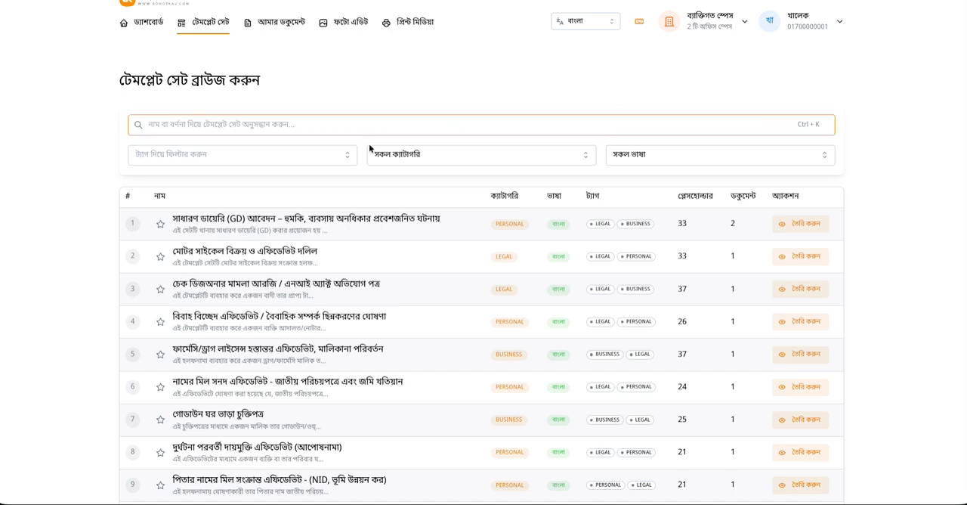
{"action": "left_click", "coordinate": [897, 195]}
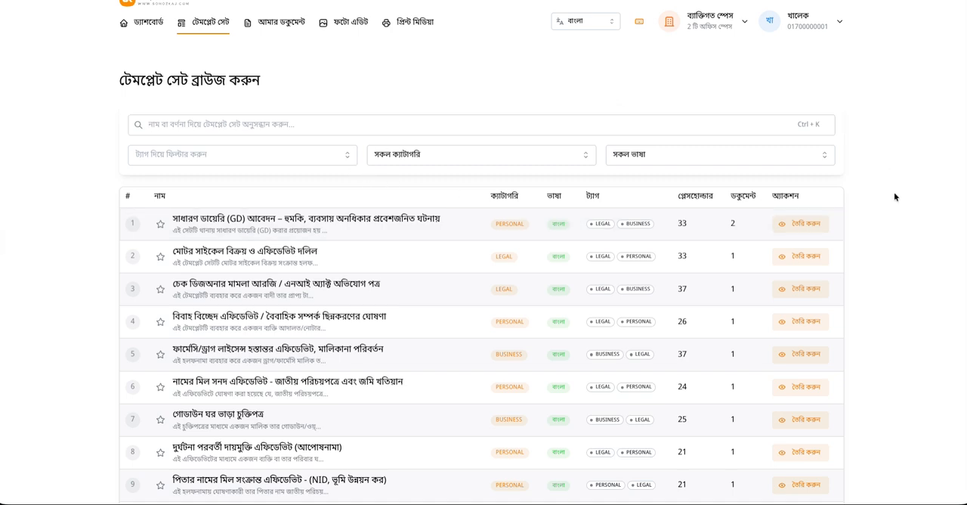
Open the creation form of the template set "মোটর সাইকেল বিক্রয় ও এফিডেভিট দলিল" and review its seller information fields
{"action": "scroll", "coordinate": [894, 197], "scroll_direction": "up", "scroll_amount": 1}
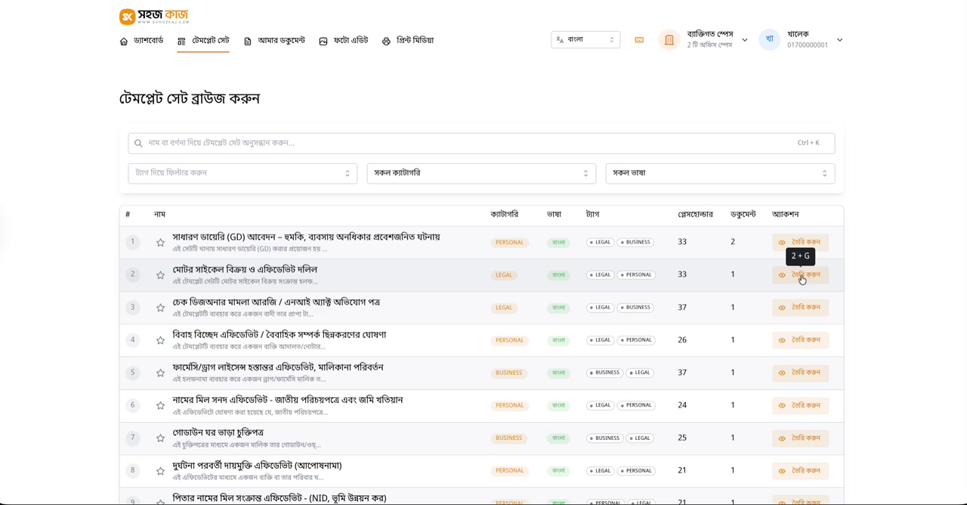
{"action": "left_click", "coordinate": [802, 277]}
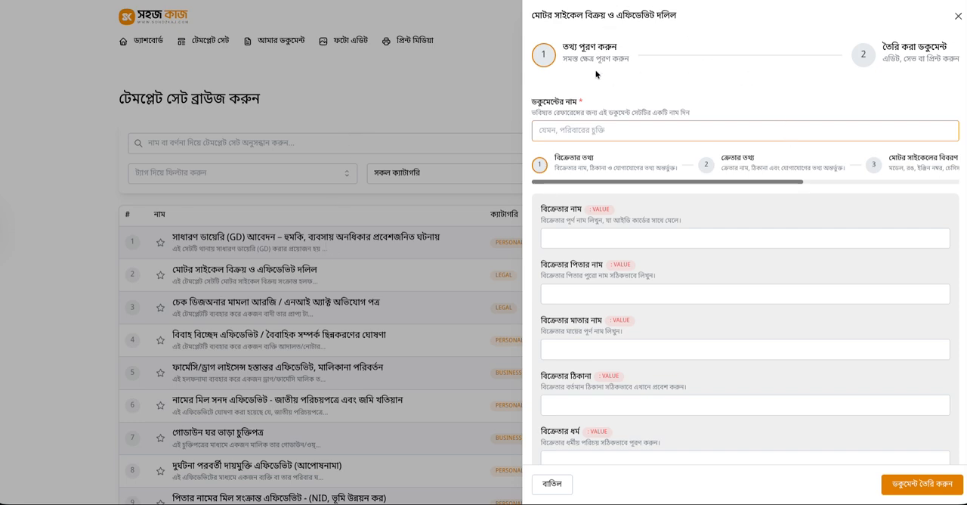
{"action": "scroll", "coordinate": [670, 159], "scroll_direction": "down", "scroll_amount": 3}
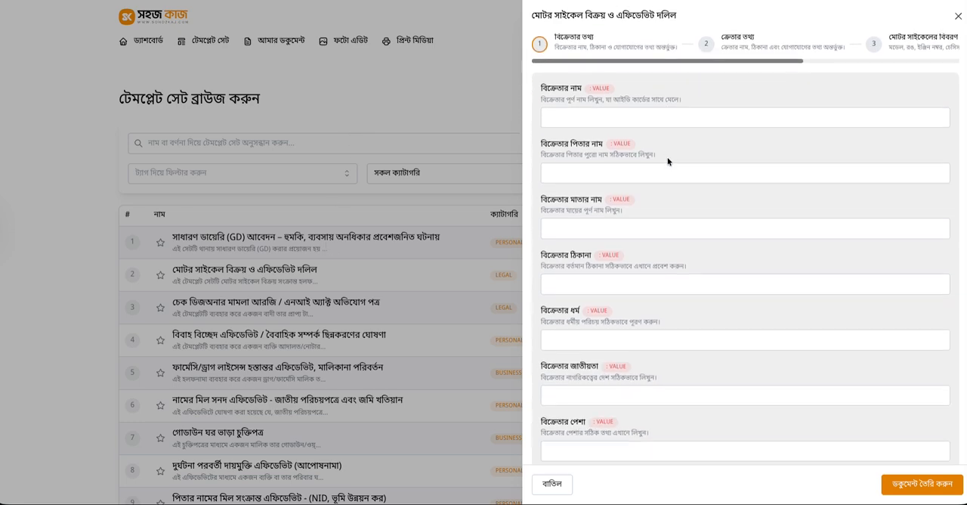
{"action": "scroll", "coordinate": [688, 195], "scroll_direction": "up", "scroll_amount": 3}
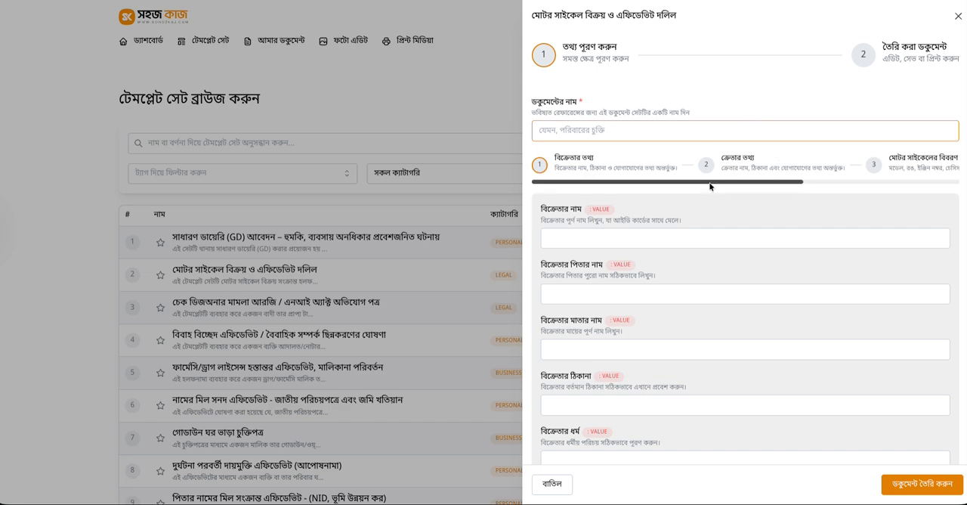
{"action": "mouse_move", "coordinate": [621, 182]}
{"action": "left_mouse_down"}
{"action": "mouse_move", "coordinate": [795, 191]}
{"action": "mouse_move", "coordinate": [628, 186]}
{"action": "left_mouse_up"}
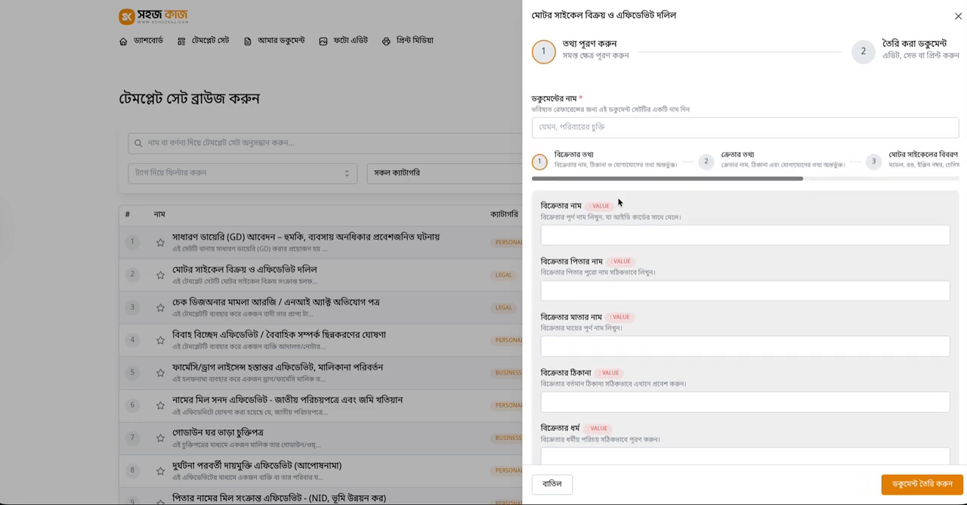
{"action": "scroll", "coordinate": [618, 201], "scroll_direction": "down", "scroll_amount": 3}
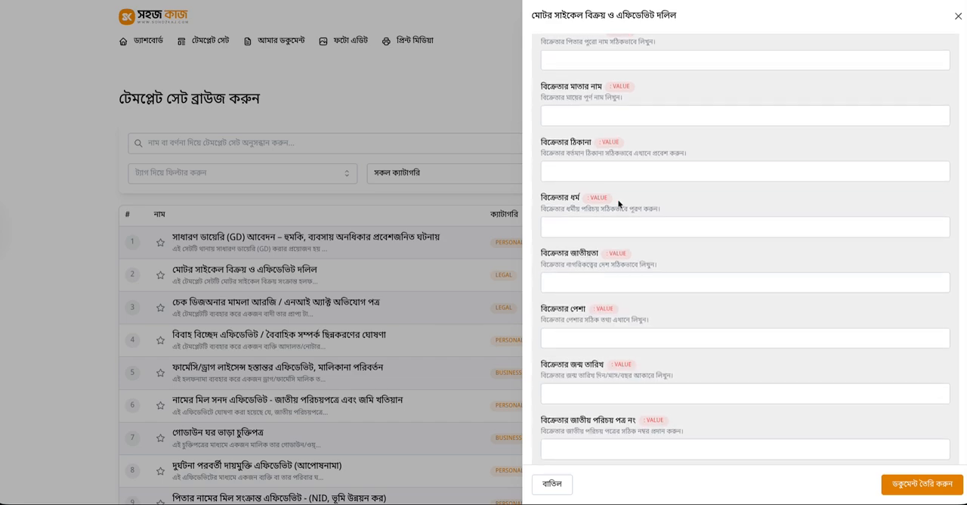
{"action": "scroll", "coordinate": [618, 202], "scroll_direction": "down", "scroll_amount": 2}
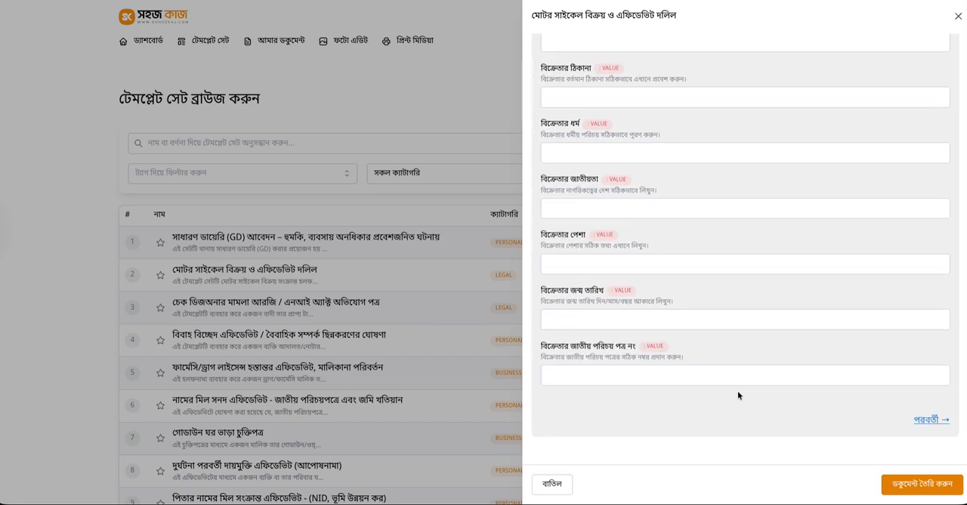
Advance through the form's buyer information and motorcycle details sections and review their fields
{"action": "left_click", "coordinate": [928, 420]}
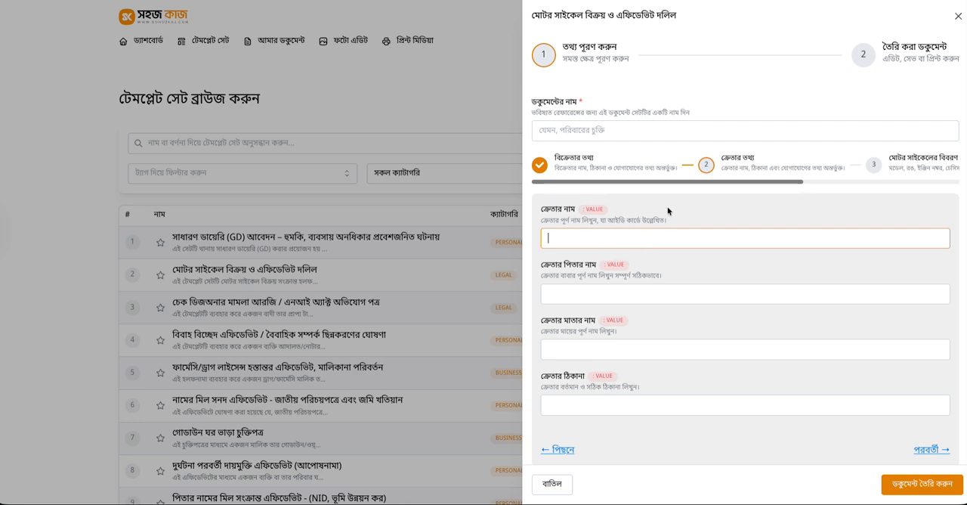
{"action": "scroll", "coordinate": [814, 421], "scroll_direction": "down", "scroll_amount": 1}
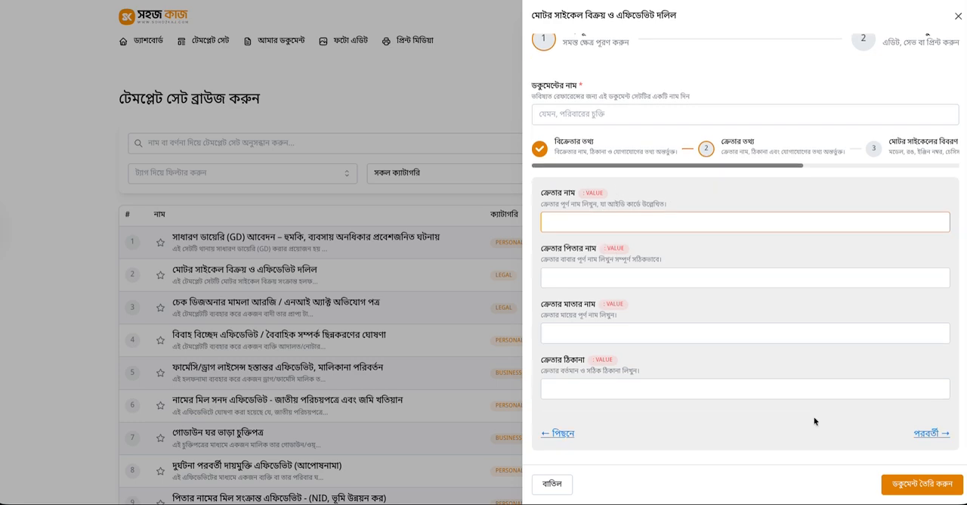
{"action": "left_click", "coordinate": [941, 436]}
{"action": "scroll", "coordinate": [657, 264], "scroll_direction": "down", "scroll_amount": 5}
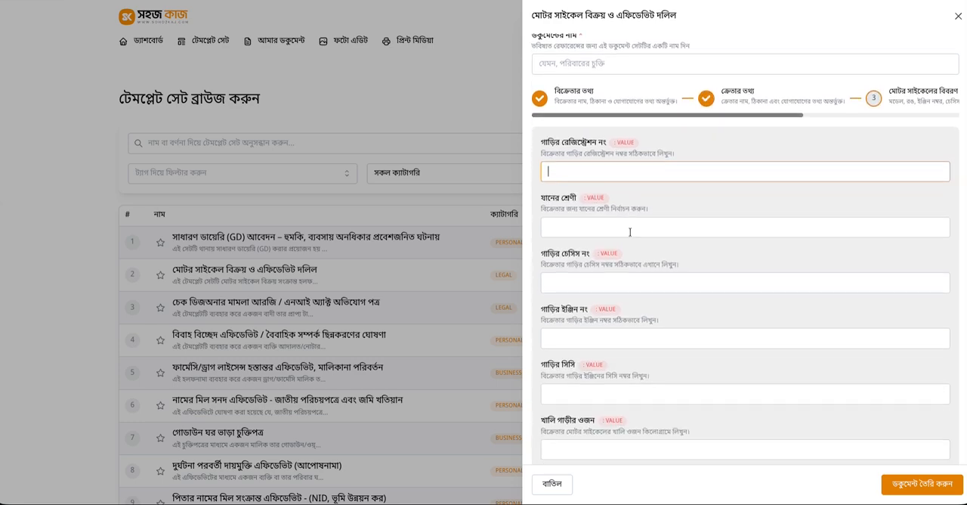
{"action": "scroll", "coordinate": [718, 321], "scroll_direction": "down", "scroll_amount": 2}
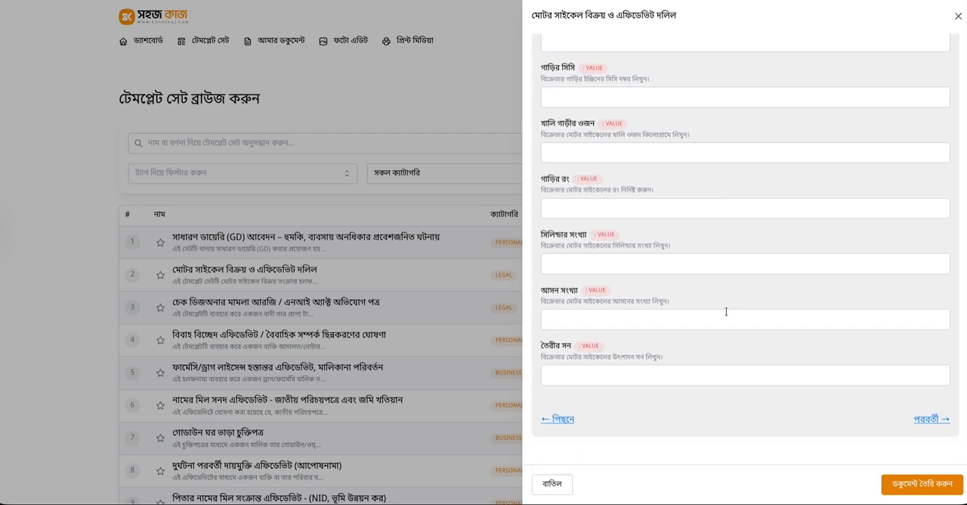
Advance to the form's final section, "অন্যান্য তথ্য", and review its notary, court and sale price fields and declaration texts
{"action": "left_click", "coordinate": [917, 420]}
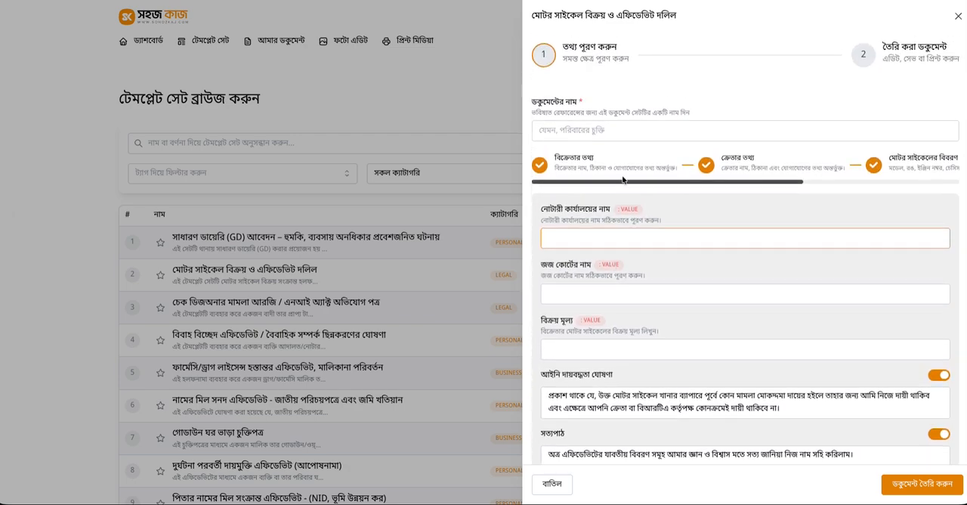
{"action": "scroll", "coordinate": [756, 226], "scroll_direction": "down", "scroll_amount": 2}
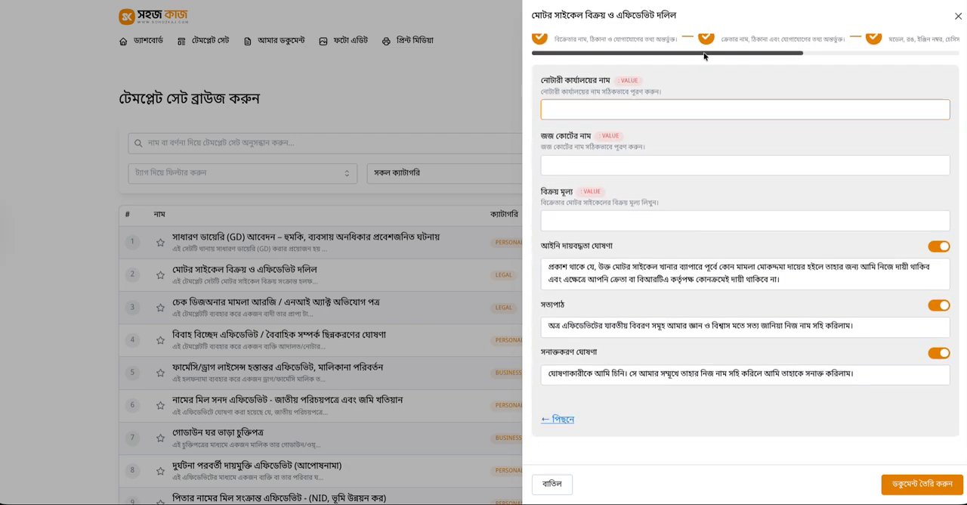
{"action": "scroll", "coordinate": [793, 205], "scroll_direction": "up", "scroll_amount": 3}
{"action": "scroll", "coordinate": [558, 407], "scroll_direction": "down", "scroll_amount": 3}
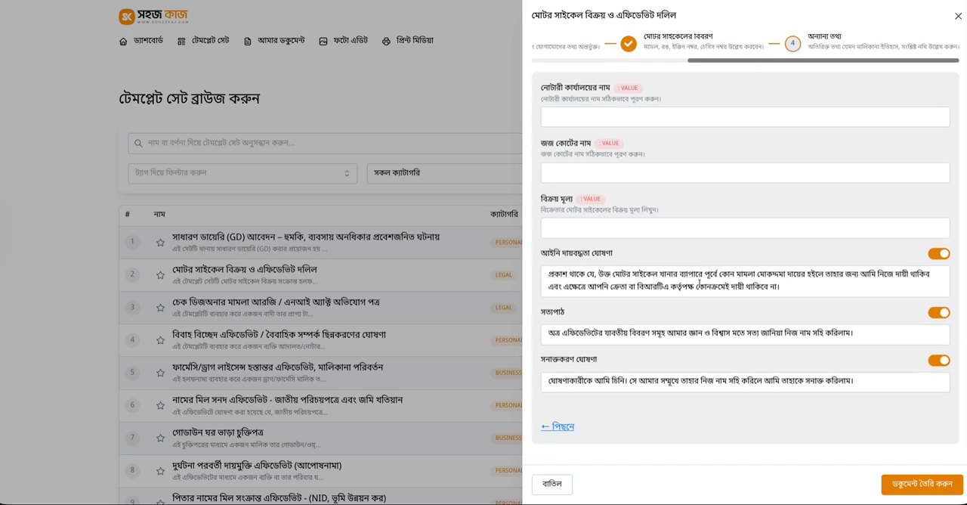
Go back through the form's sections to the seller information section
{"action": "left_click", "coordinate": [558, 418]}
{"action": "scroll", "coordinate": [569, 407], "scroll_direction": "down", "scroll_amount": 5}
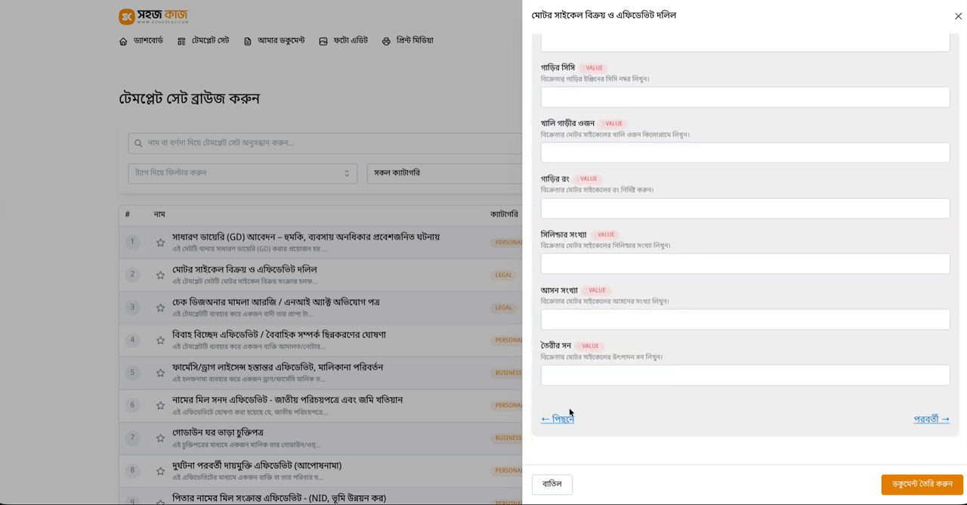
{"action": "left_click", "coordinate": [566, 420]}
{"action": "left_click", "coordinate": [565, 420]}
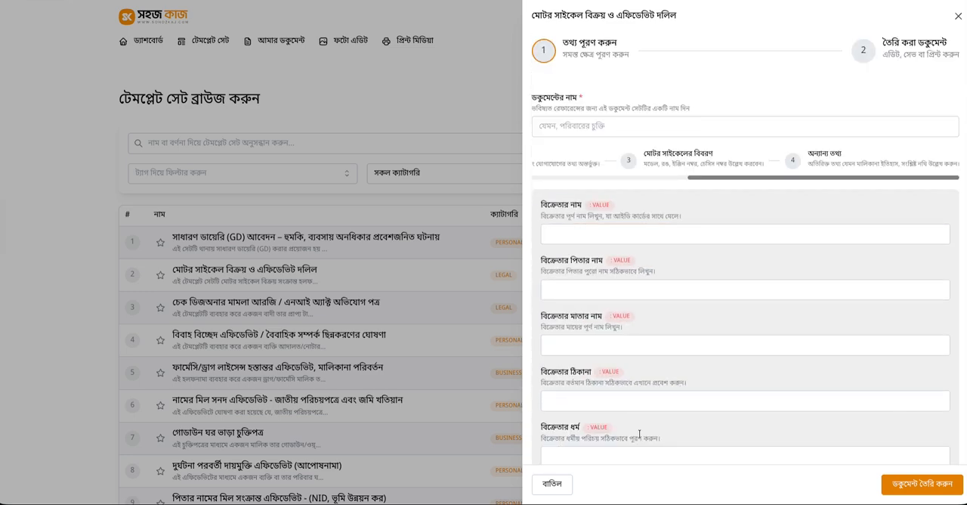
{"action": "left_click", "coordinate": [958, 16]}
{"action": "left_click", "coordinate": [566, 52]}
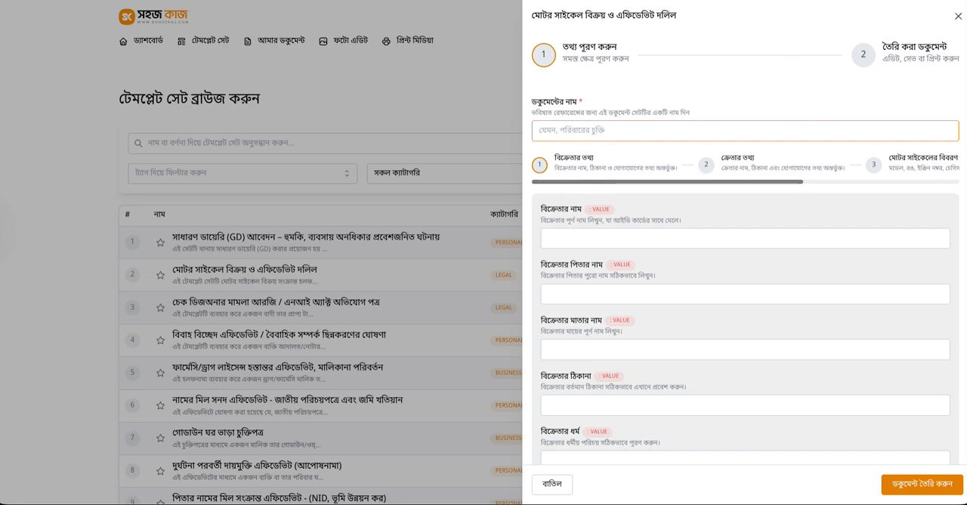
Switch to Bengali phonetic input and name the document "গাড়ি চুক্তি"
{"action": "left_click", "coordinate": [847, 0]}
{"action": "left_click", "coordinate": [861, 0]}
{"action": "type", "text": "ga"}
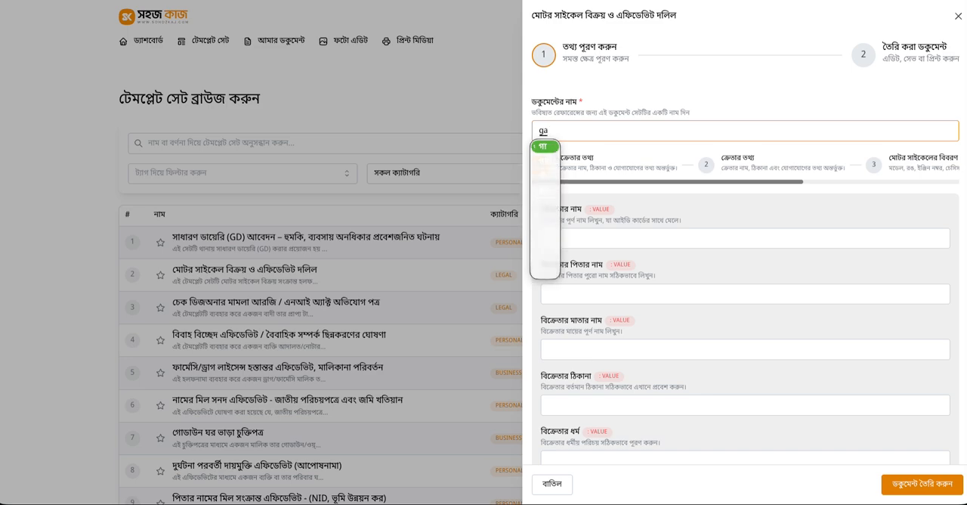
{"action": "type", "text": "Ri"}
{"action": "key", "text": "Return"}
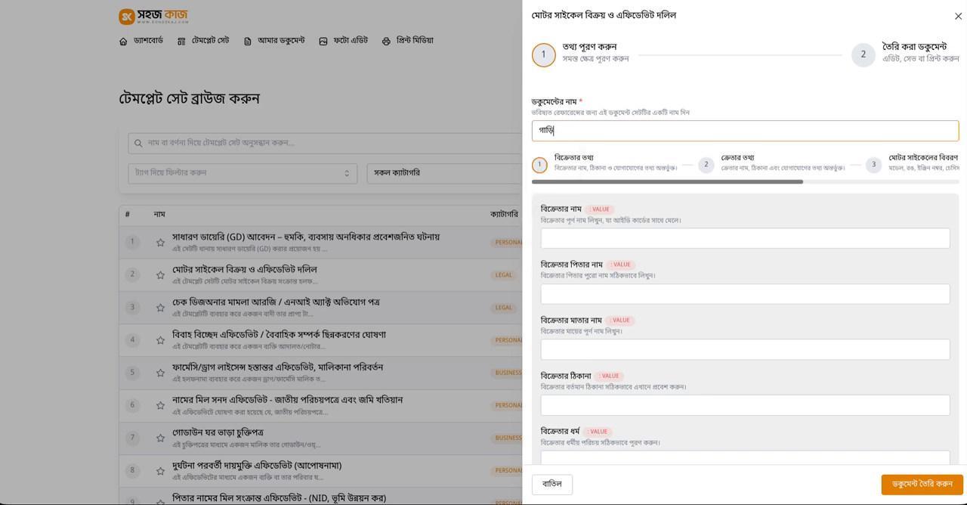
{"action": "type", "text": "cuk"}
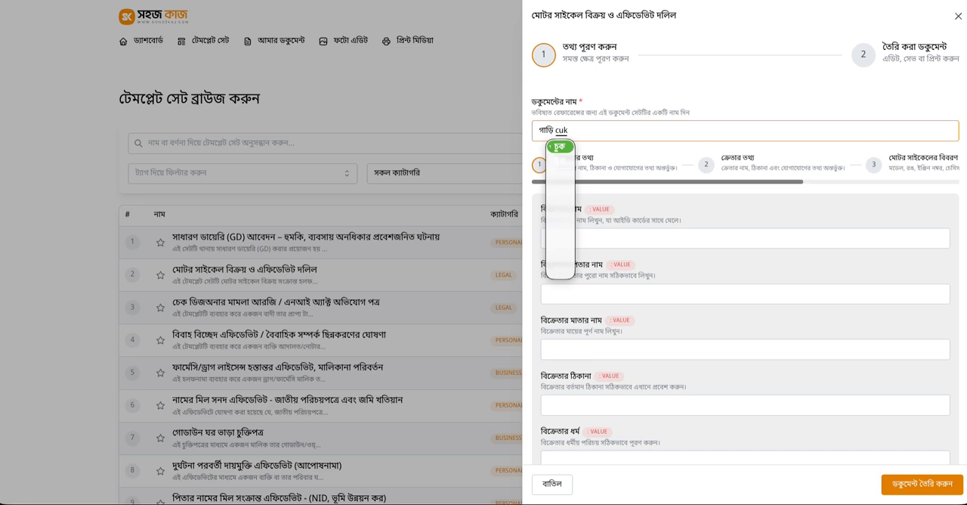
{"action": "type", "text": "ti"}
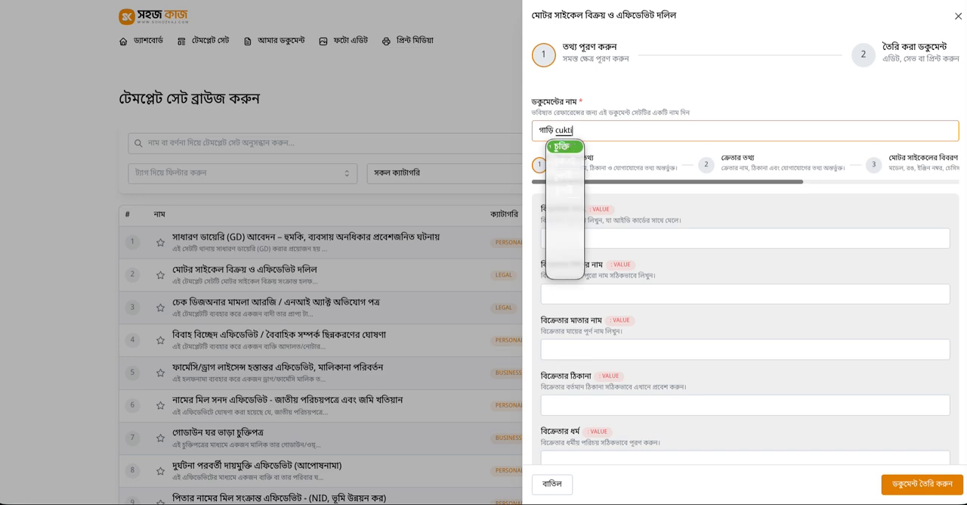
{"action": "key", "text": "Return"}
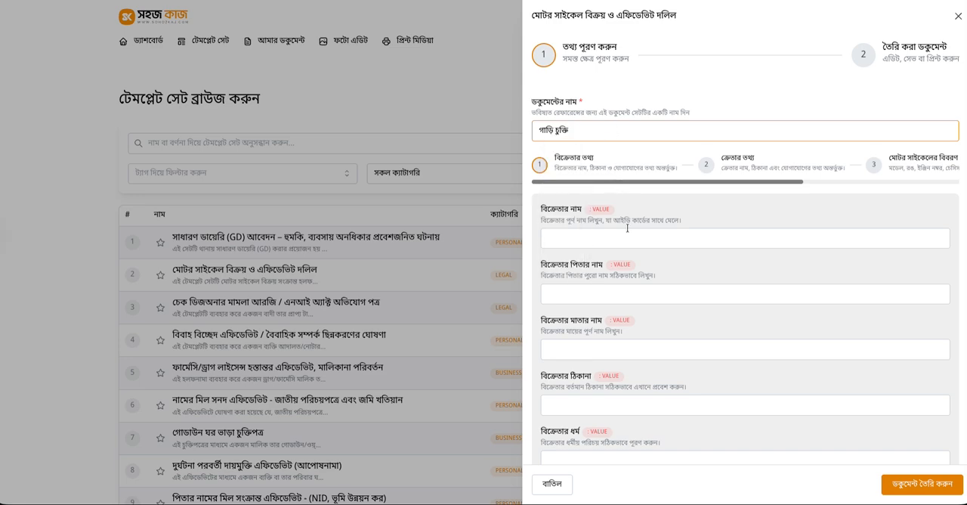
Fill in the seller's name, father's name and mother's name in Bengali
{"action": "left_click", "coordinate": [571, 238]}
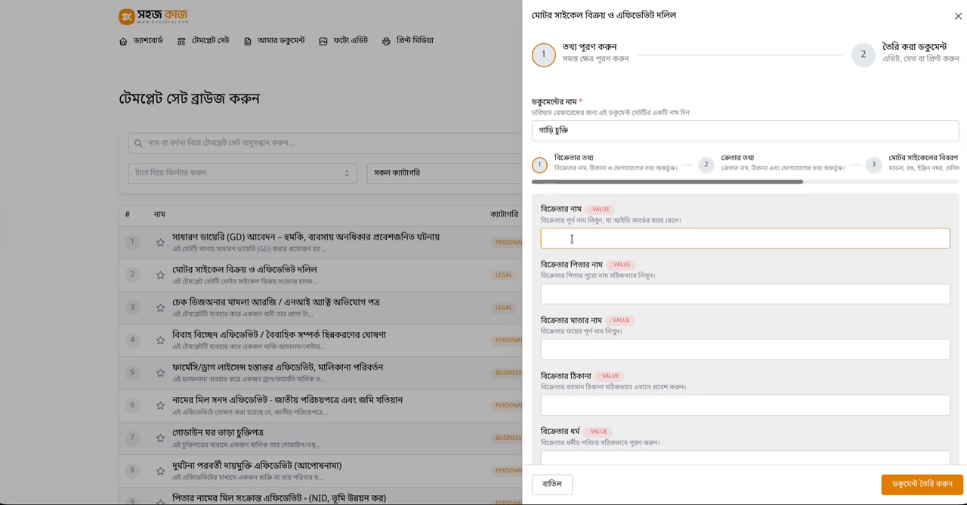
{"action": "type", "text": "rohim"}
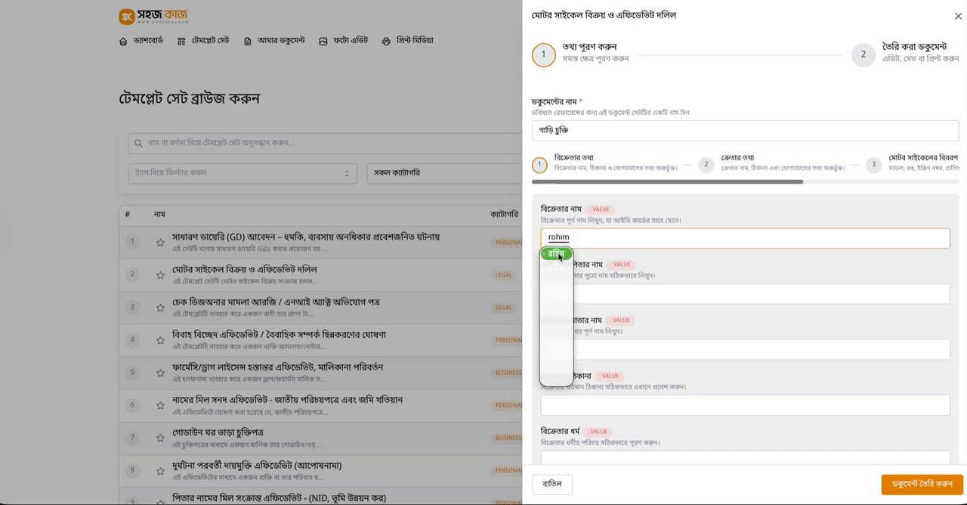
{"action": "left_click", "coordinate": [557, 253]}
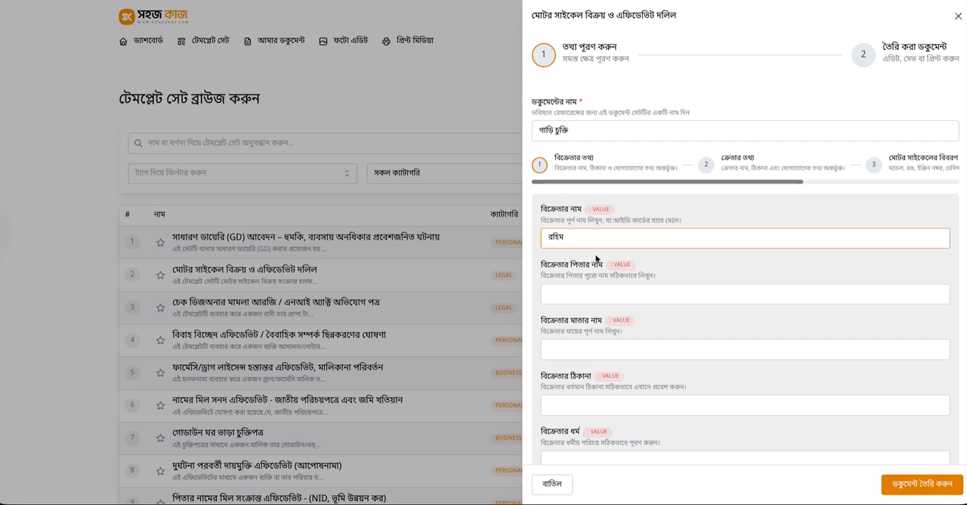
{"action": "left_click", "coordinate": [573, 288]}
{"action": "type", "text": "k"}
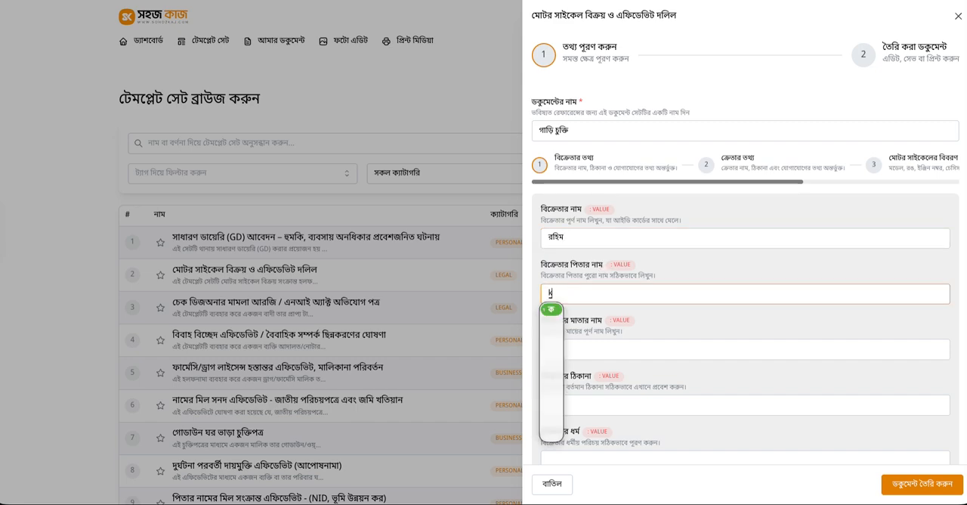
{"action": "type", "text": "orim"}
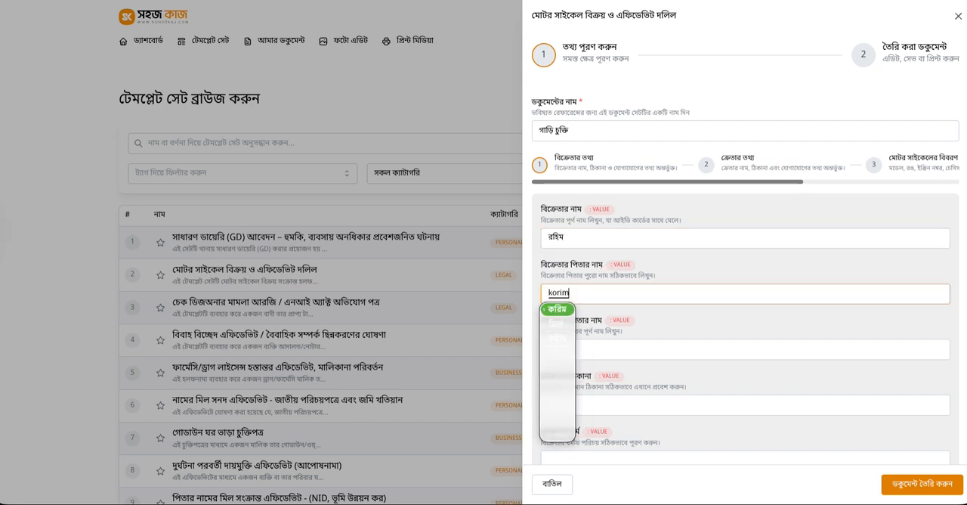
{"action": "left_click", "coordinate": [560, 310]}
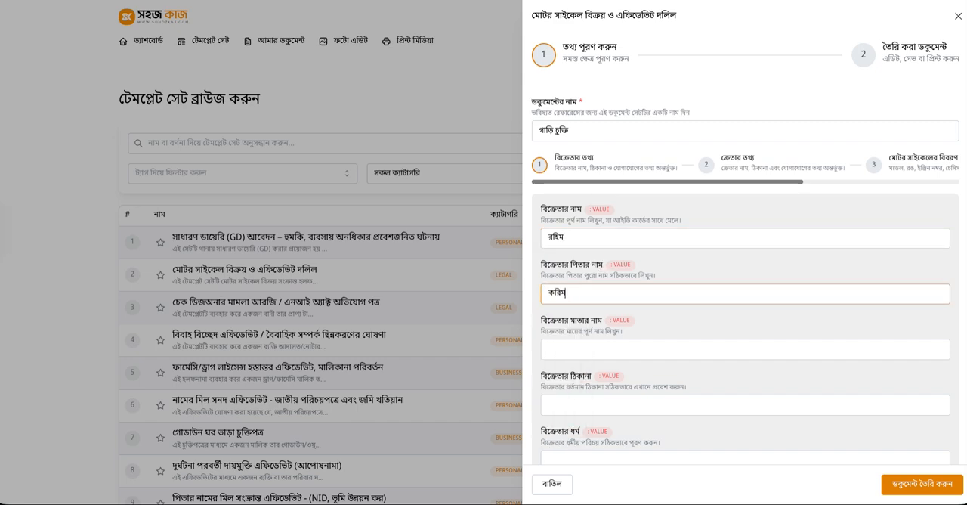
{"action": "left_click", "coordinate": [566, 348]}
{"action": "type", "text": "amena"}
{"action": "key", "text": "space"}
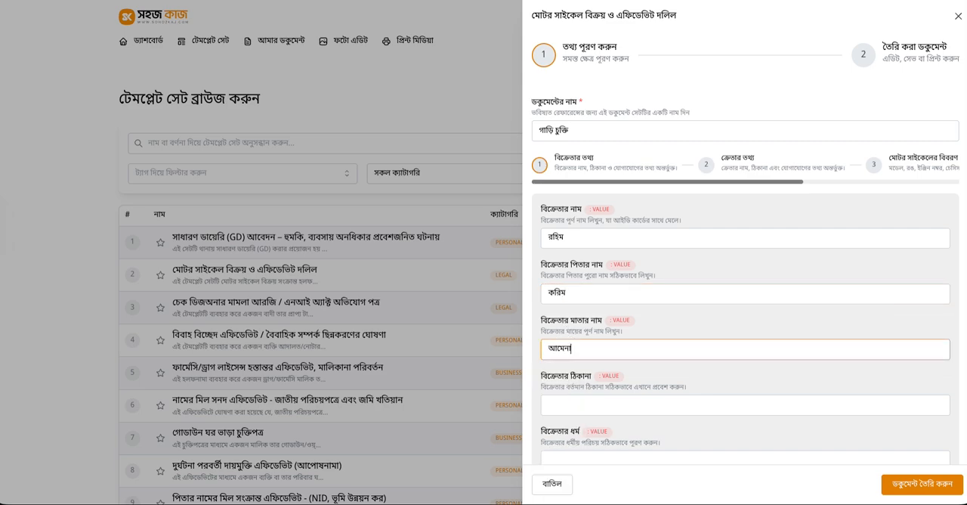
Fill in the seller's address and set the seller's religion to "ইসলাম"
{"action": "scroll", "coordinate": [583, 352], "scroll_direction": "down", "scroll_amount": 1}
{"action": "left_click", "coordinate": [582, 399]}
{"action": "type", "text": "bogura"}
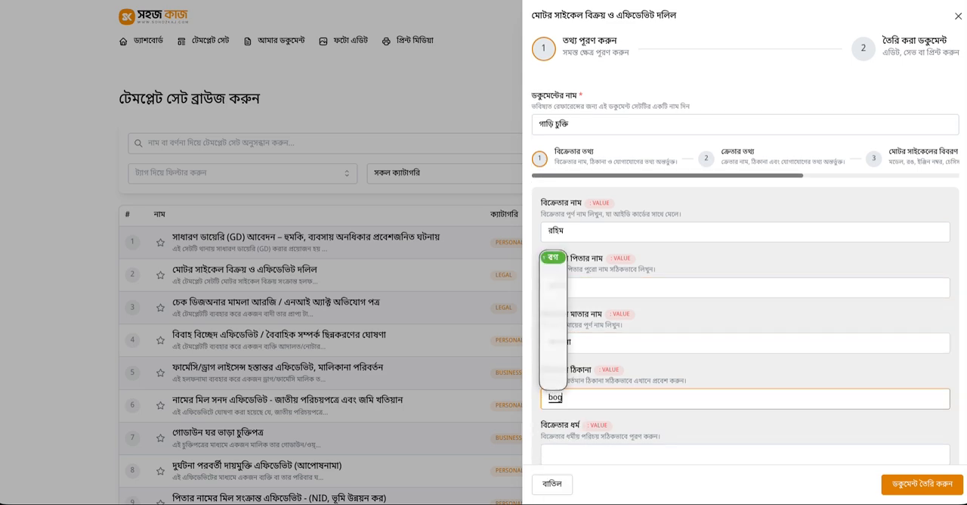
{"action": "key", "text": "space"}
{"action": "scroll", "coordinate": [619, 317], "scroll_direction": "down", "scroll_amount": 3}
{"action": "left_click", "coordinate": [589, 221]}
{"action": "type", "text": "islam"}
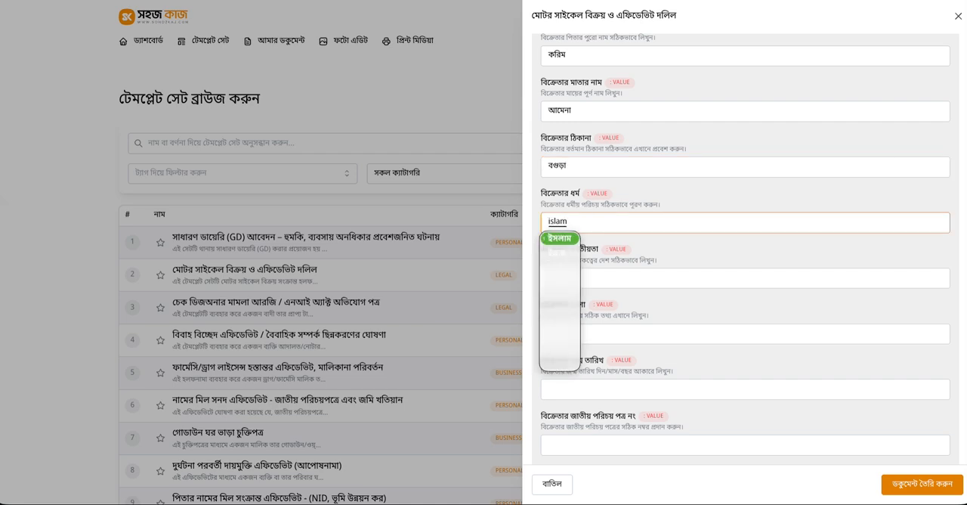
{"action": "key", "text": "space"}
Set the seller's nationality to "বাংলাদেশি" and occupation to "চালক"
{"action": "left_click", "coordinate": [586, 278]}
{"action": "type", "text": "bangladeshi"}
{"action": "key", "text": "space"}
{"action": "left_click", "coordinate": [567, 333]}
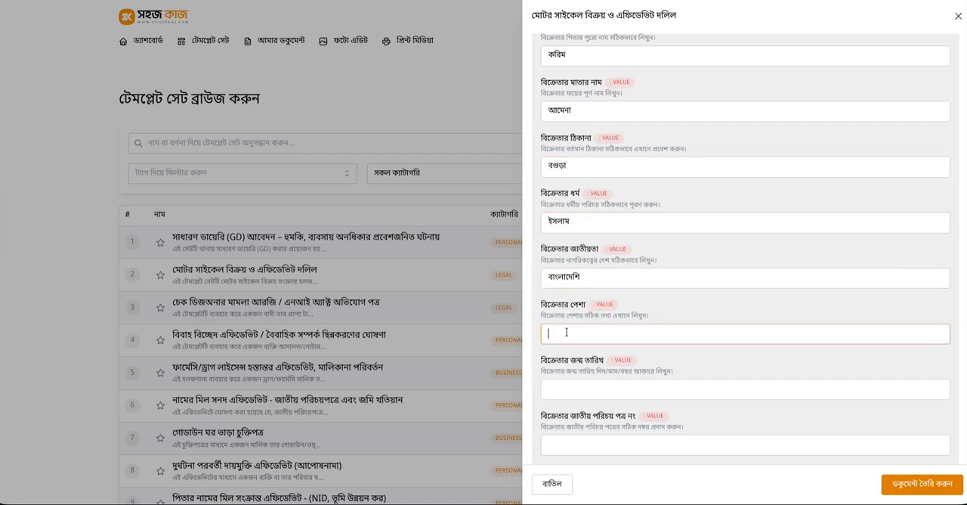
{"action": "type", "text": "chakri"}
{"action": "key", "text": "space"}
Fill in the seller's date of birth and national ID number
{"action": "left_click", "coordinate": [587, 387]}
{"action": "type", "text": "12-"}
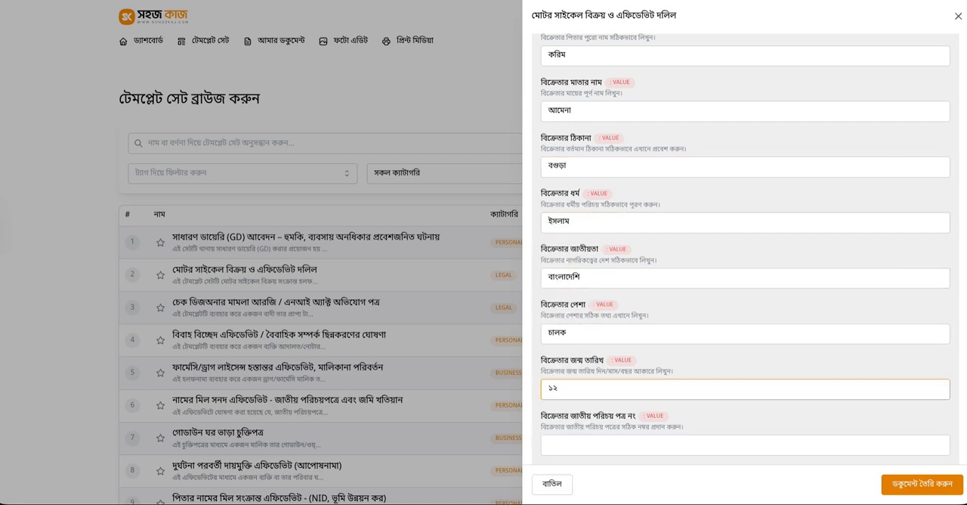
{"action": "type", "text": "09-1990"}
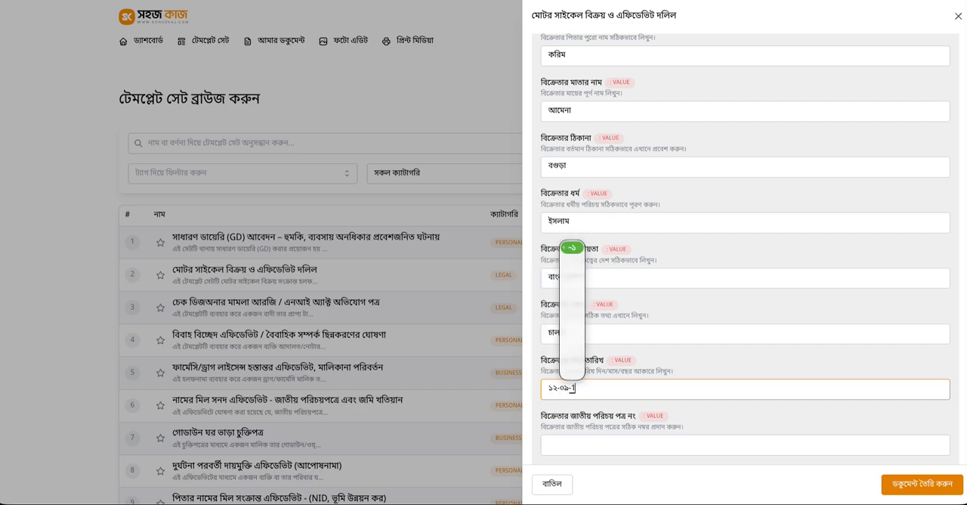
{"action": "scroll", "coordinate": [636, 432], "scroll_direction": "down", "scroll_amount": 1}
{"action": "left_click", "coordinate": [636, 432]}
{"action": "type", "text": "000000000"}
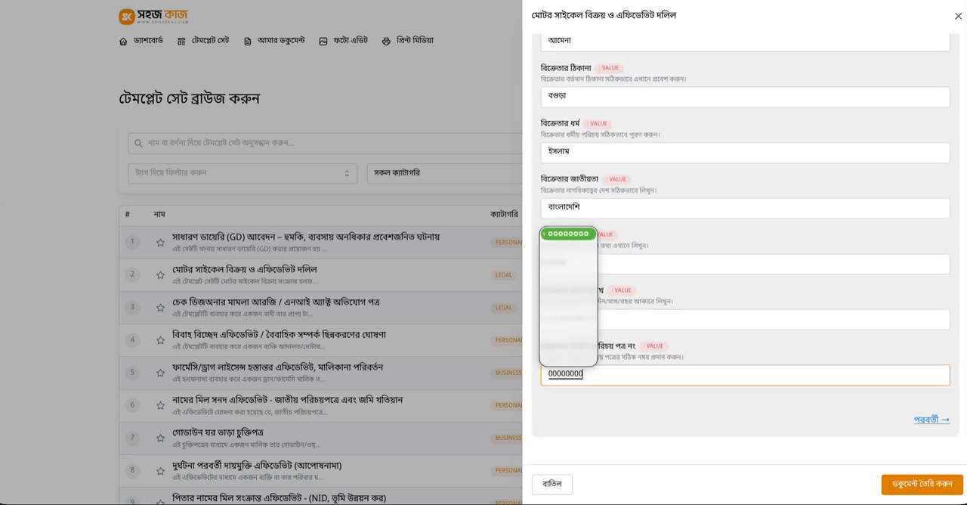
{"action": "left_click", "coordinate": [539, 394]}
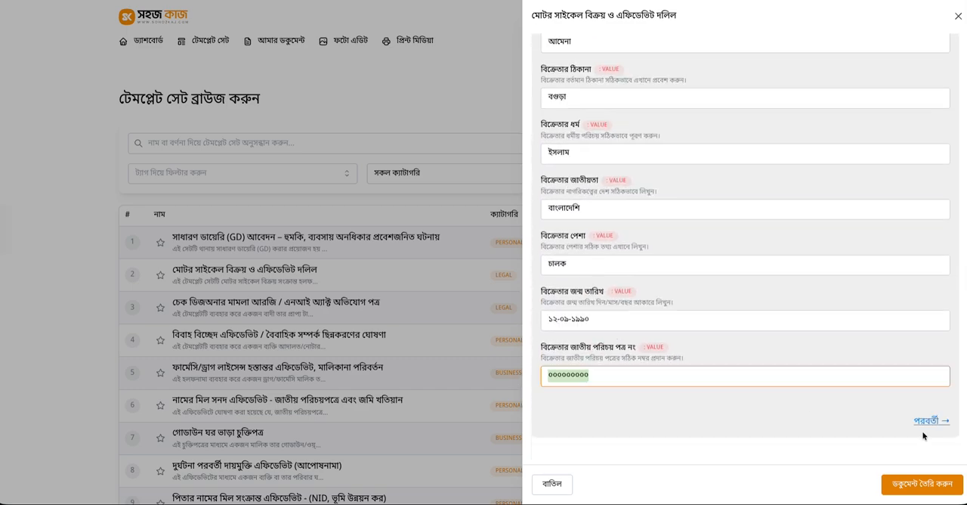
Advance to the buyer information section and fill in the buyer's name, father's name, mother's name and address
{"action": "left_click", "coordinate": [927, 423]}
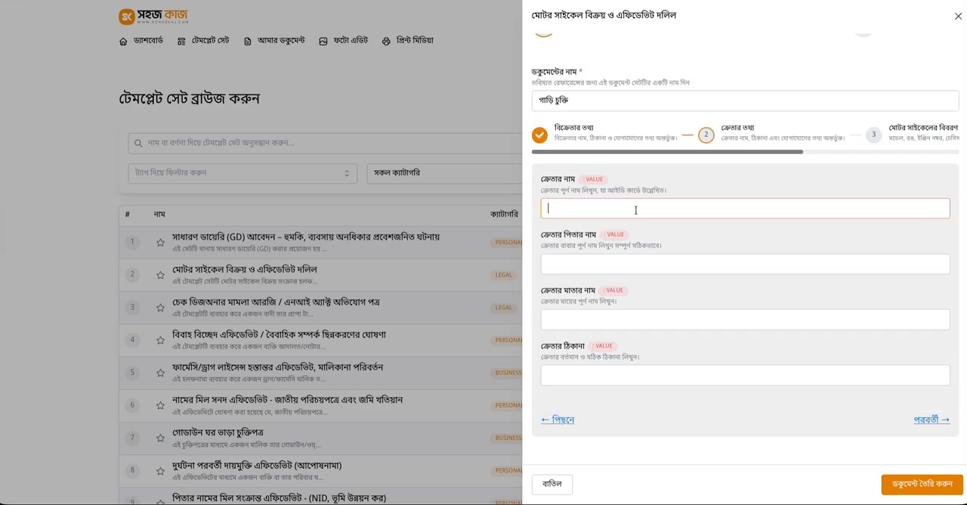
{"action": "type", "text": "জব্বার"}
{"action": "left_click", "coordinate": [606, 261]}
{"action": "type", "text": "কাদের"}
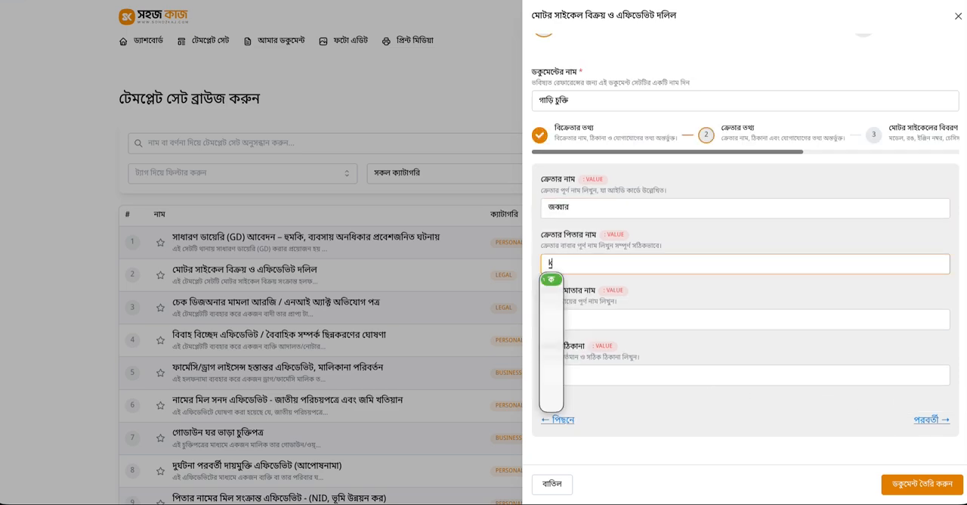
{"action": "key", "text": "Tab"}
{"action": "type", "text": "fatema"}
{"action": "left_click", "coordinate": [568, 377]}
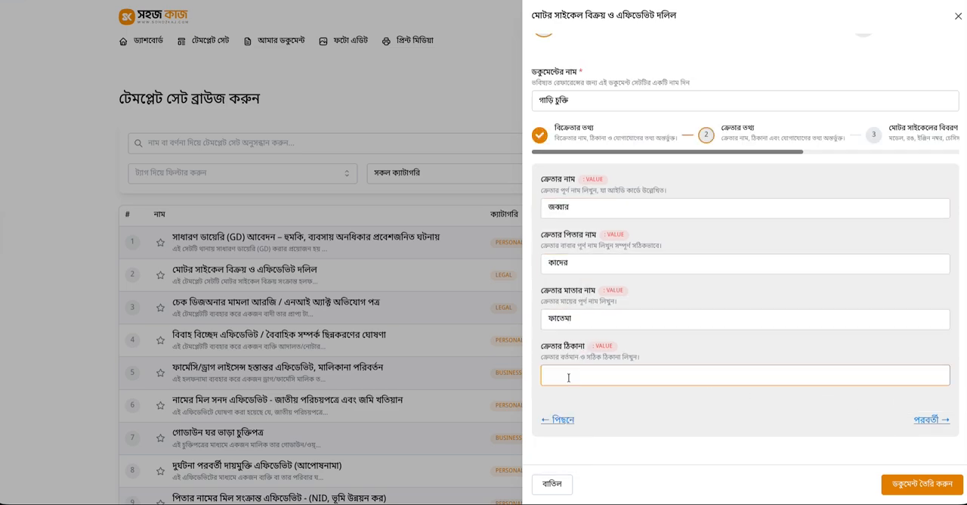
{"action": "type", "text": "dhaka"}
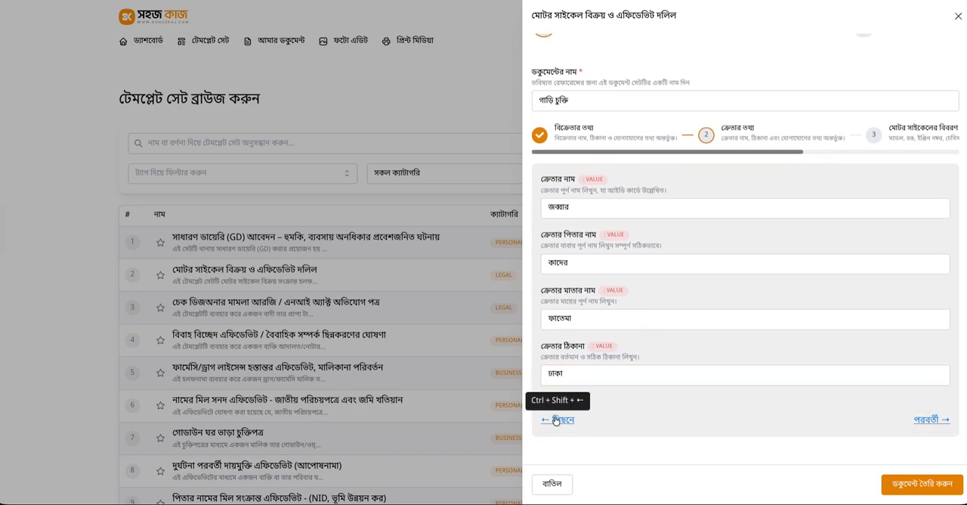
Go to the motorcycle details section and enter registration number "১২৩৪৫" and vehicle class "মিডিয়াম"
{"action": "left_click", "coordinate": [560, 423]}
{"action": "scroll", "coordinate": [572, 411], "scroll_direction": "down", "scroll_amount": 4}
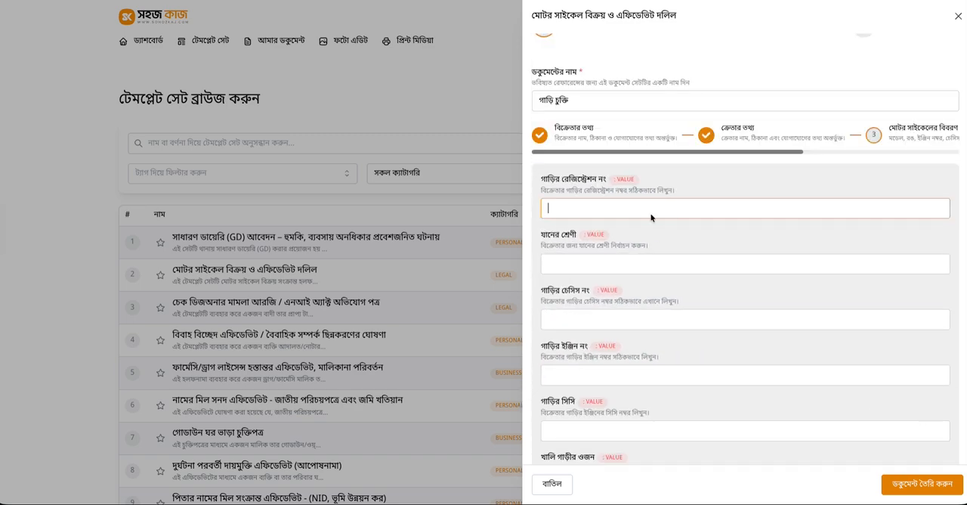
{"action": "type", "text": "12345"}
{"action": "left_click", "coordinate": [579, 265]}
{"action": "type", "text": "medium"}
{"action": "left_click", "coordinate": [605, 319]}
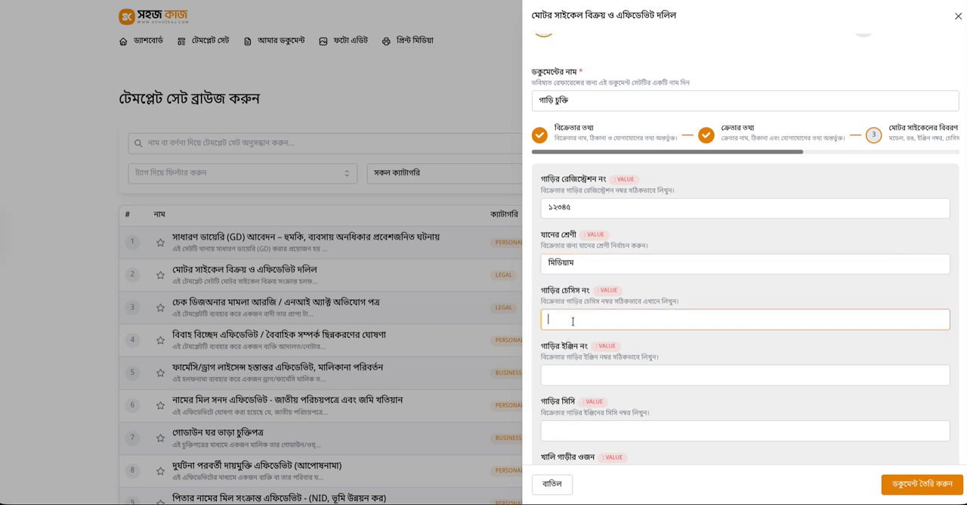
{"action": "type", "text": "1234567890"}
{"action": "left_click", "coordinate": [610, 373]}
{"action": "type", "text": "123456"}
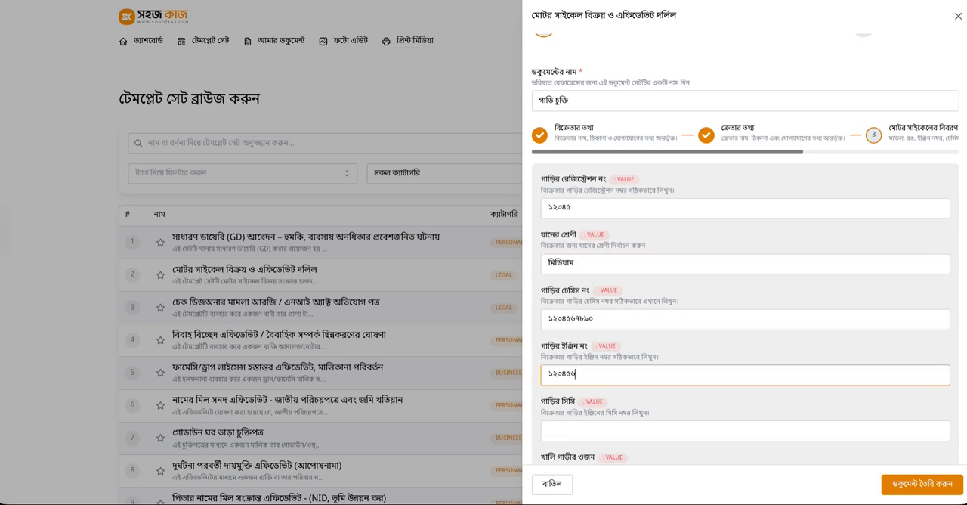
Set the motorcycle's engine CC to "১৫০" and its empty weight to "১৪০"
{"action": "left_click", "coordinate": [585, 432]}
{"action": "type", "text": "150"}
{"action": "scroll", "coordinate": [587, 430], "scroll_direction": "down", "scroll_amount": 1}
{"action": "left_click", "coordinate": [586, 399]}
{"action": "type", "text": "140"}
Set the motorcycle's colour to "কালো" and its number of cylinders to "১"
{"action": "scroll", "coordinate": [606, 388], "scroll_direction": "down", "scroll_amount": 1}
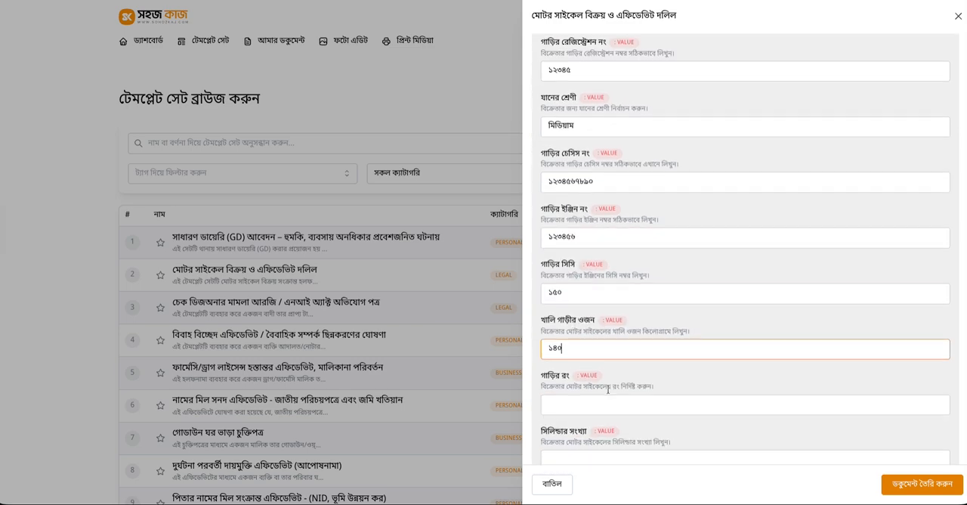
{"action": "left_click", "coordinate": [579, 389]}
{"action": "type", "text": "kalo"}
{"action": "scroll", "coordinate": [580, 390], "scroll_direction": "down", "scroll_amount": 1}
{"action": "left_click", "coordinate": [587, 367]}
{"action": "type", "text": "1"}
Set the motorcycle's number of seats to "২" and its manufacturing year to "২০২৩"
{"action": "scroll", "coordinate": [589, 378], "scroll_direction": "down", "scroll_amount": 1}
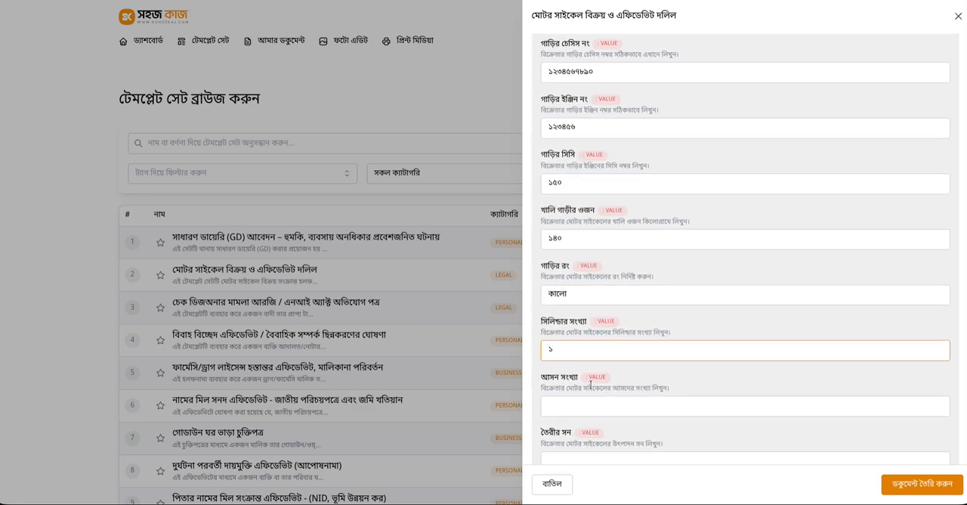
{"action": "left_click", "coordinate": [589, 400]}
{"action": "type", "text": "2"}
{"action": "scroll", "coordinate": [574, 318], "scroll_direction": "down", "scroll_amount": 1}
{"action": "left_click", "coordinate": [589, 374]}
{"action": "type", "text": "20"}
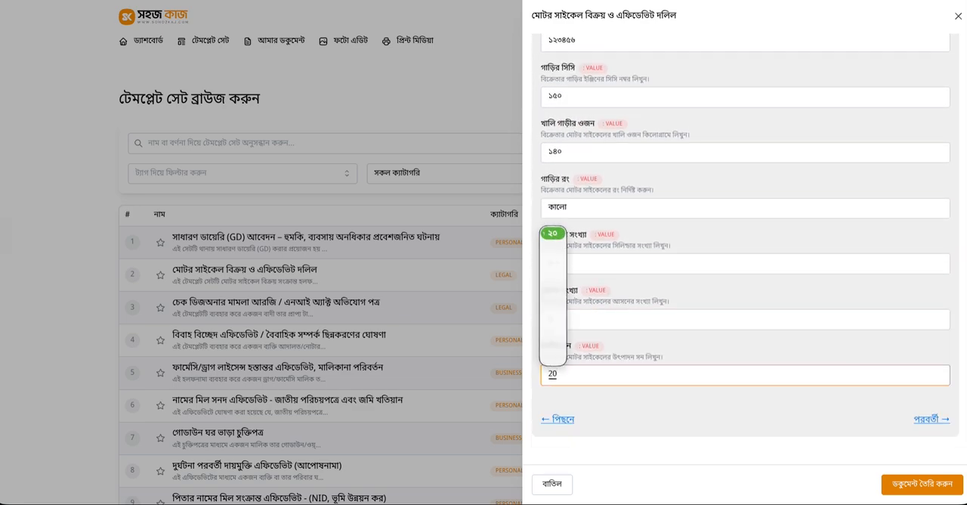
{"action": "type", "text": "2"}
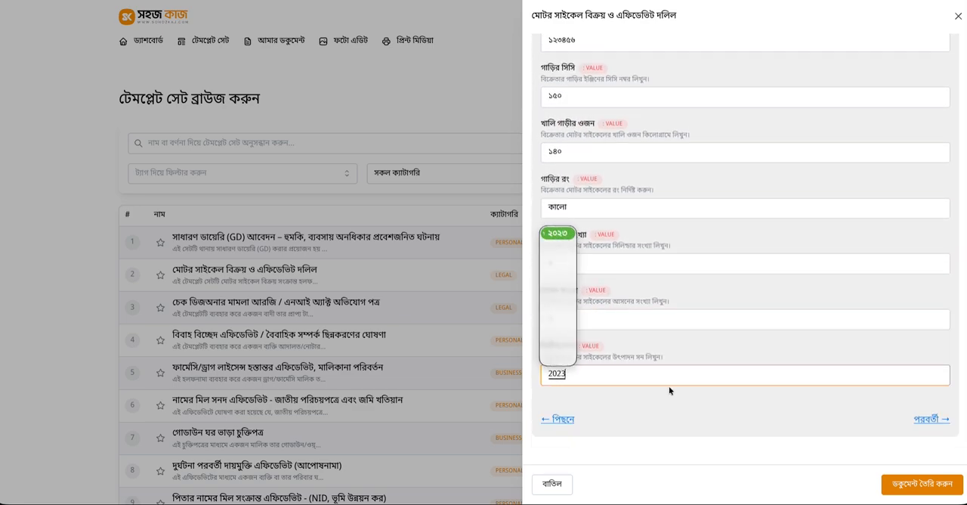
{"action": "type", "text": "3"}
Recheck the entered motorcycle details, complete the form and create the document
{"action": "scroll", "coordinate": [717, 377], "scroll_direction": "up", "scroll_amount": 5}
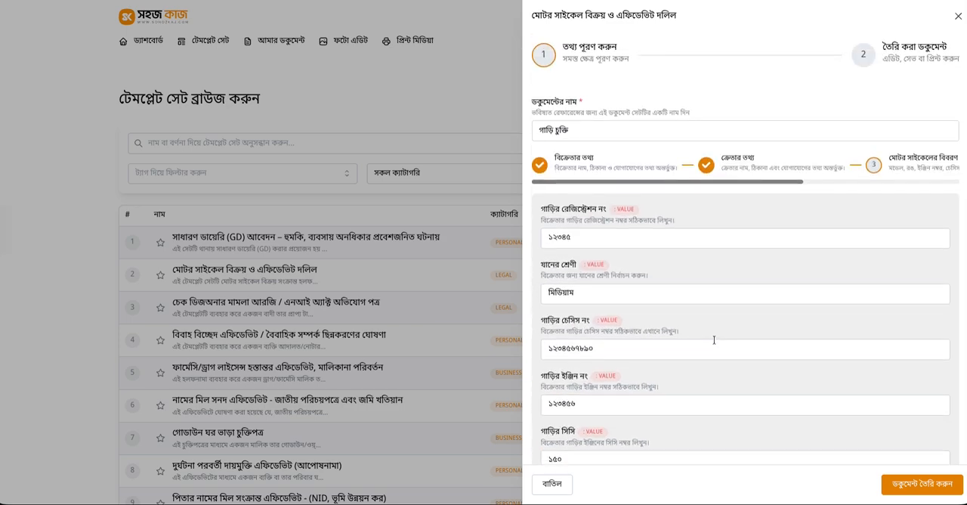
{"action": "scroll", "coordinate": [715, 340], "scroll_direction": "down", "scroll_amount": 4}
{"action": "scroll", "coordinate": [841, 425], "scroll_direction": "down", "scroll_amount": 1}
{"action": "left_click", "coordinate": [842, 425]}
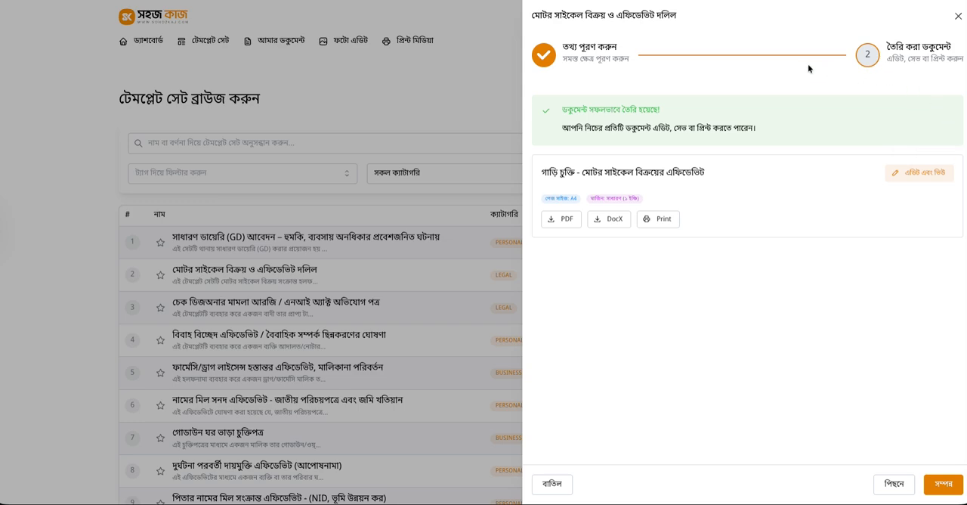
{"action": "left_click_drag", "start_coordinate": [565, 111], "coordinate": [676, 114]}
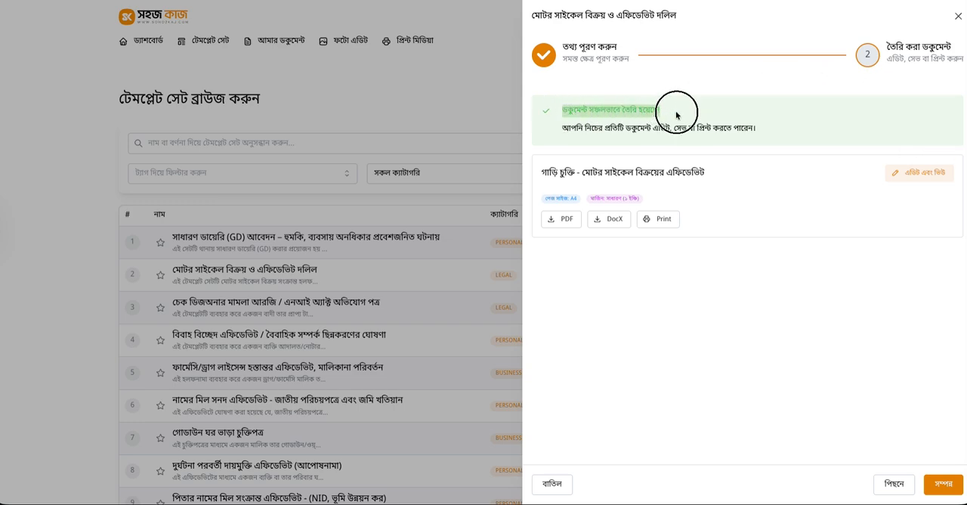
{"action": "left_click", "coordinate": [578, 108]}
{"action": "left_click", "coordinate": [587, 108]}
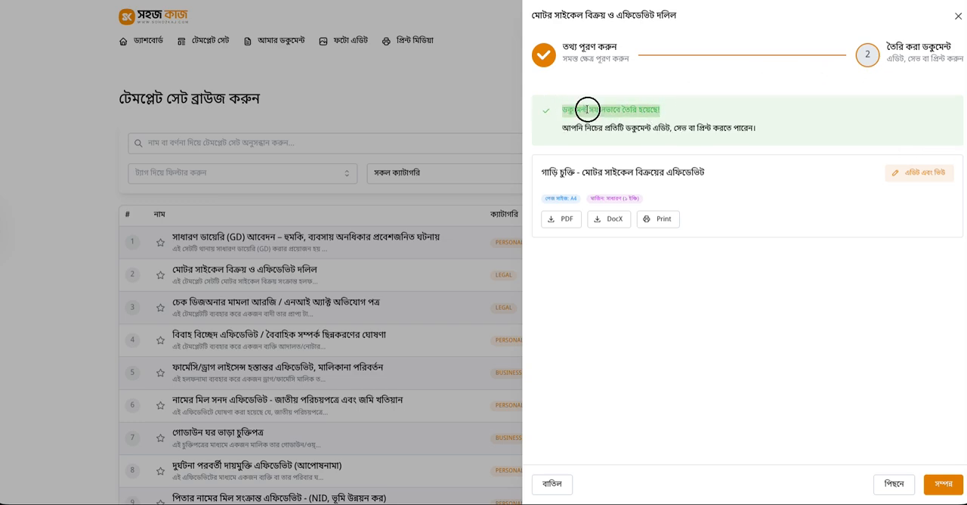
{"action": "left_click_drag", "start_coordinate": [562, 127], "coordinate": [756, 126]}
{"action": "left_click", "coordinate": [723, 248]}
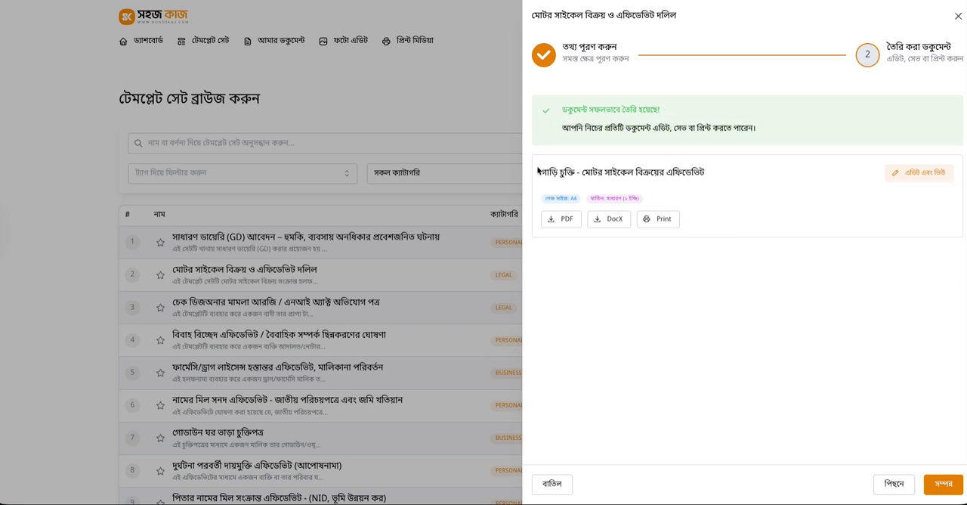
{"action": "left_click_drag", "start_coordinate": [580, 112], "coordinate": [671, 127]}
{"action": "double_click", "coordinate": [631, 109]}
{"action": "left_click", "coordinate": [675, 127]}
Download the generated motorcycle sale affidavit in both PDF and DocX formats
{"action": "left_click", "coordinate": [563, 223]}
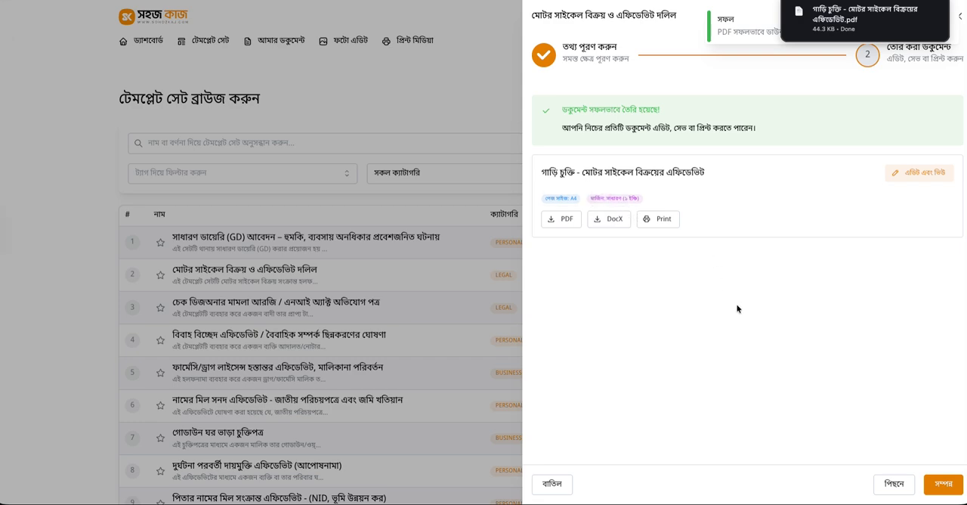
{"action": "left_click", "coordinate": [611, 222]}
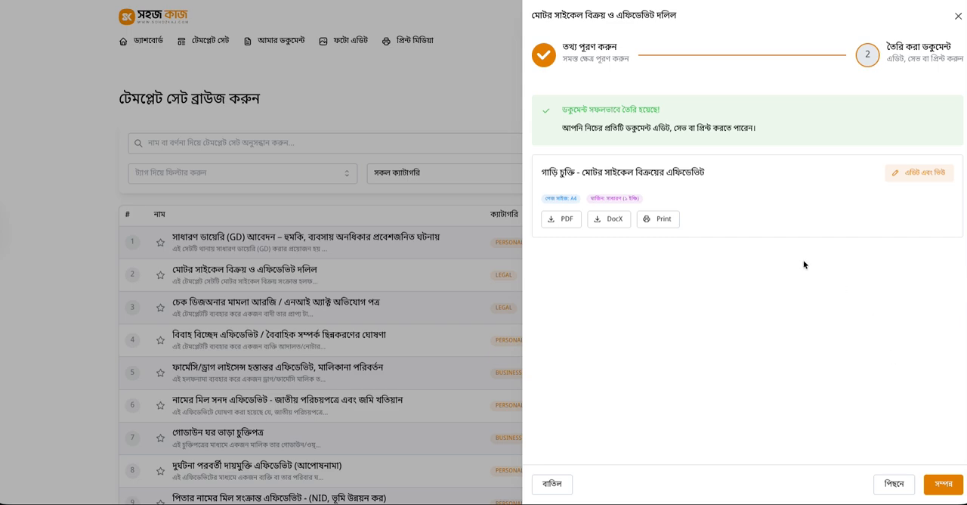
Open the generated affidavit in the document editor and read through both pages, including the motorcycle details and the declarant's signature section
{"action": "left_click", "coordinate": [918, 183]}
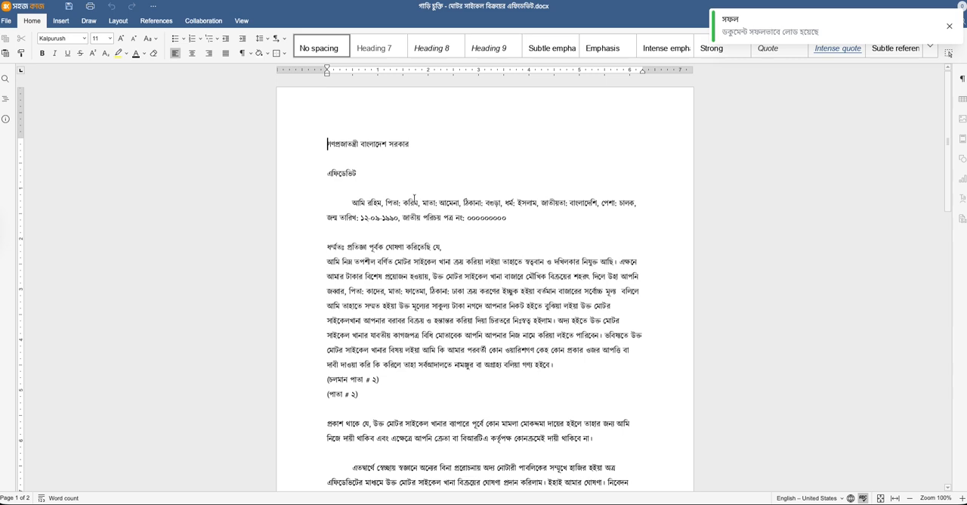
{"action": "left_click_drag", "start_coordinate": [345, 168], "coordinate": [448, 188]}
{"action": "left_click", "coordinate": [452, 196]}
{"action": "scroll", "coordinate": [452, 195], "scroll_direction": "down", "scroll_amount": 5}
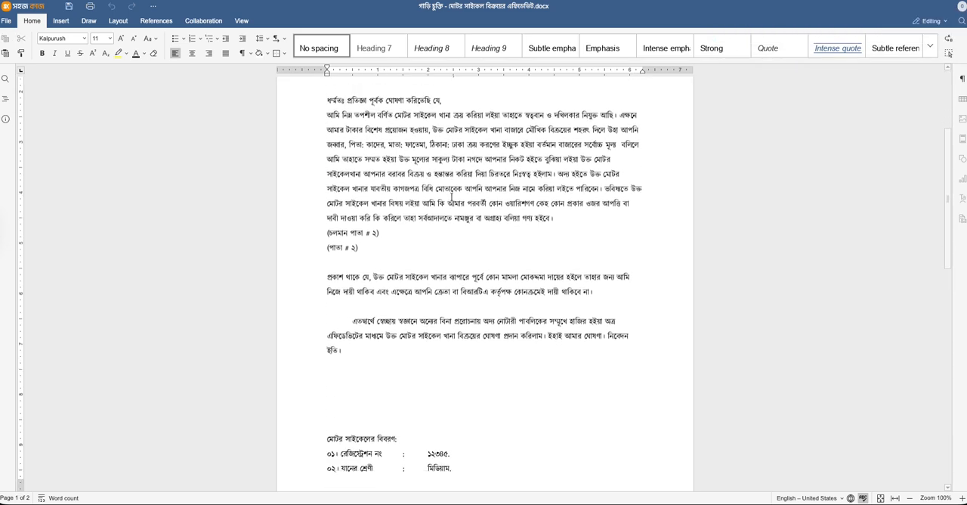
{"action": "scroll", "coordinate": [452, 196], "scroll_direction": "down", "scroll_amount": 5}
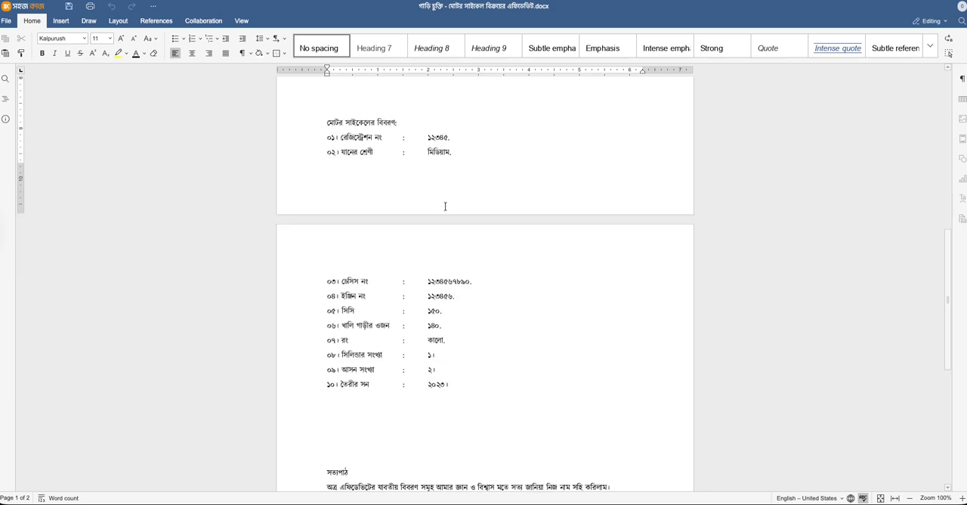
{"action": "scroll", "coordinate": [418, 257], "scroll_direction": "down", "scroll_amount": 2}
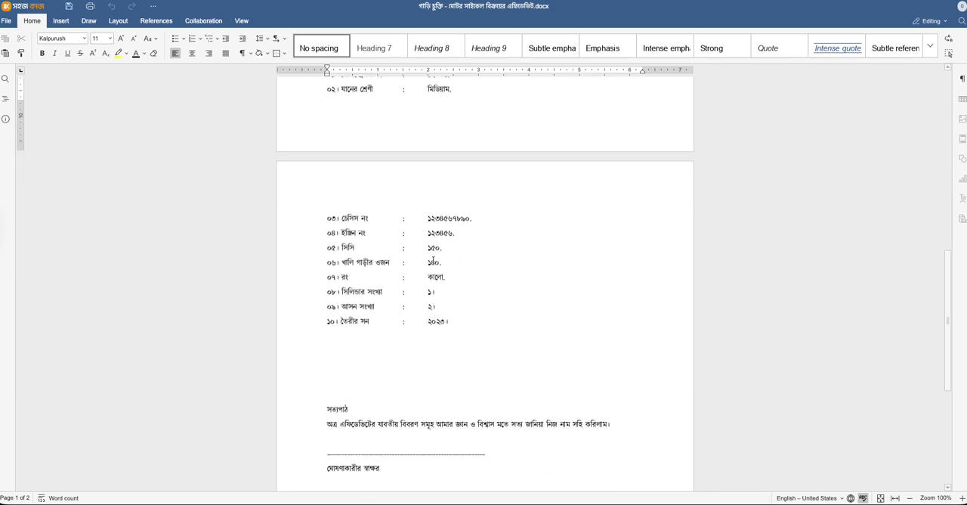
{"action": "scroll", "coordinate": [423, 294], "scroll_direction": "down", "scroll_amount": 2}
{"action": "scroll", "coordinate": [423, 295], "scroll_direction": "up", "scroll_amount": 4}
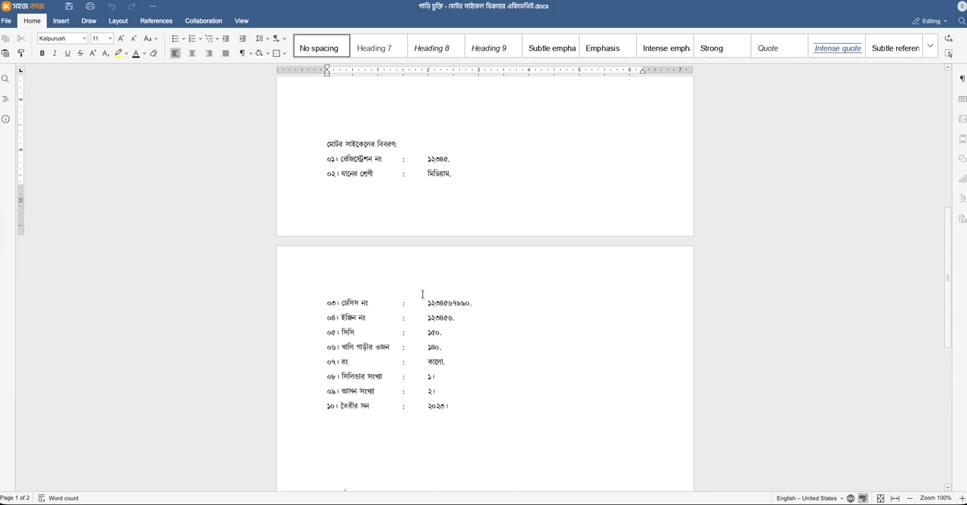
{"action": "scroll", "coordinate": [422, 294], "scroll_direction": "up", "scroll_amount": 15}
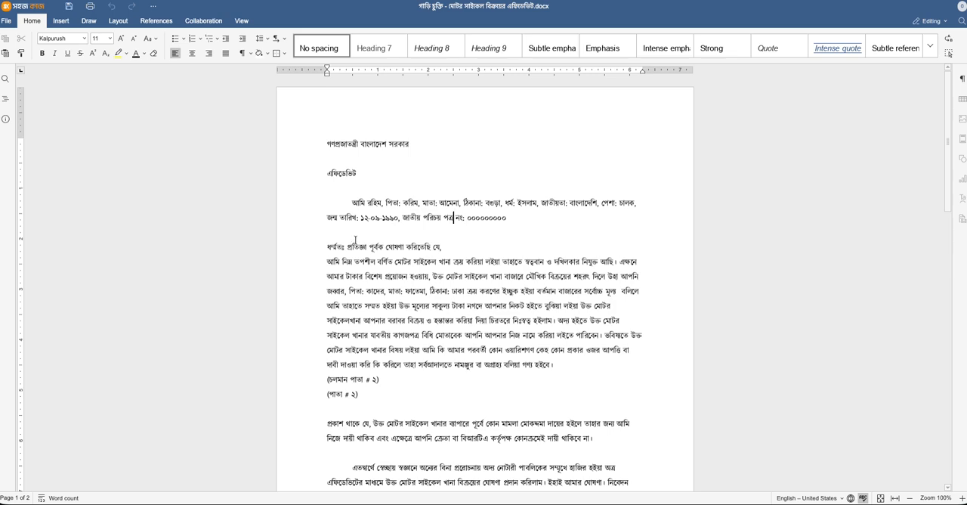
{"action": "scroll", "coordinate": [382, 247], "scroll_direction": "down", "scroll_amount": 3}
{"action": "scroll", "coordinate": [454, 217], "scroll_direction": "up", "scroll_amount": 3}
Examine the affidavit's document information, margin presets and available paper sizes in the editor
{"action": "left_click", "coordinate": [7, 21]}
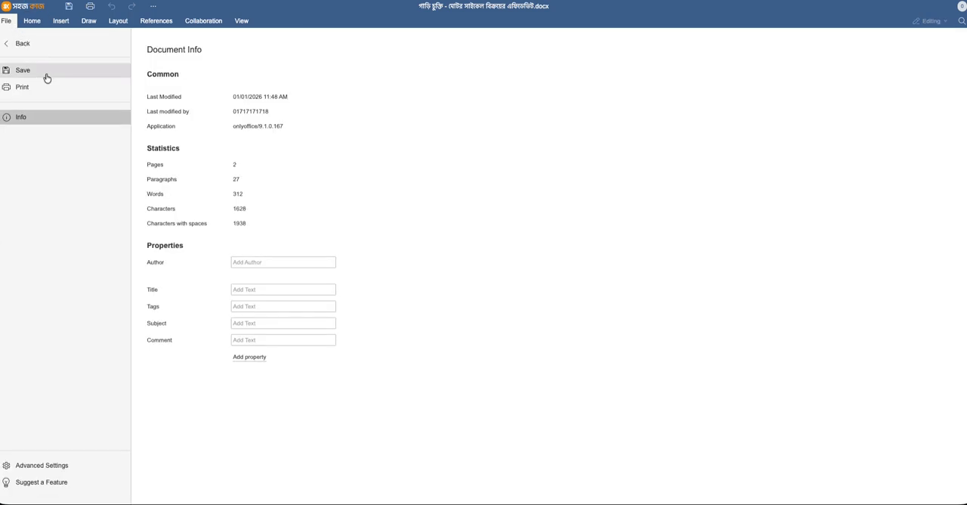
{"action": "left_click", "coordinate": [23, 43]}
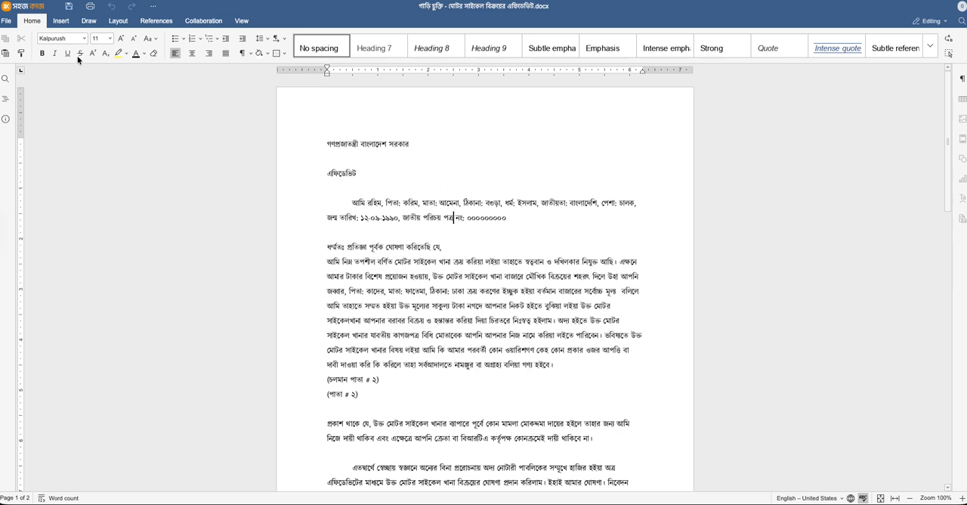
{"action": "left_click", "coordinate": [118, 21]}
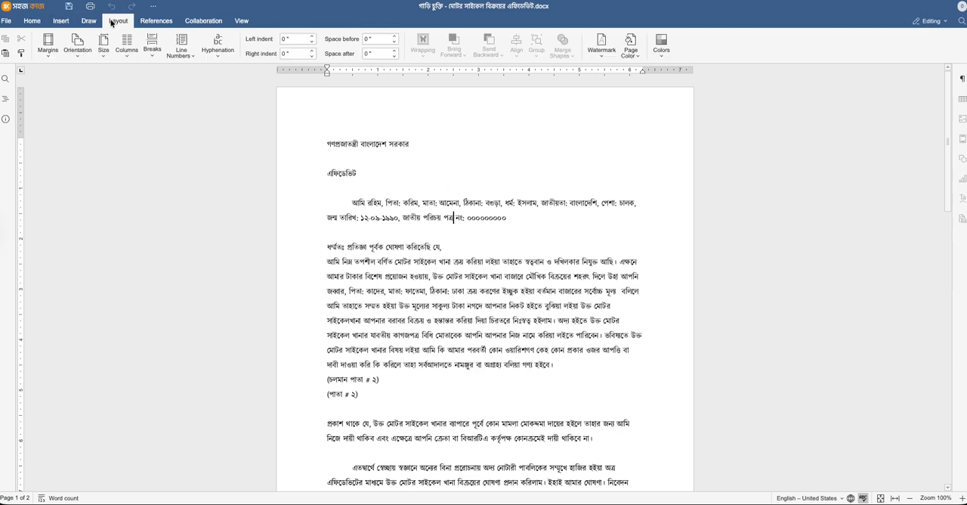
{"action": "left_click", "coordinate": [48, 44]}
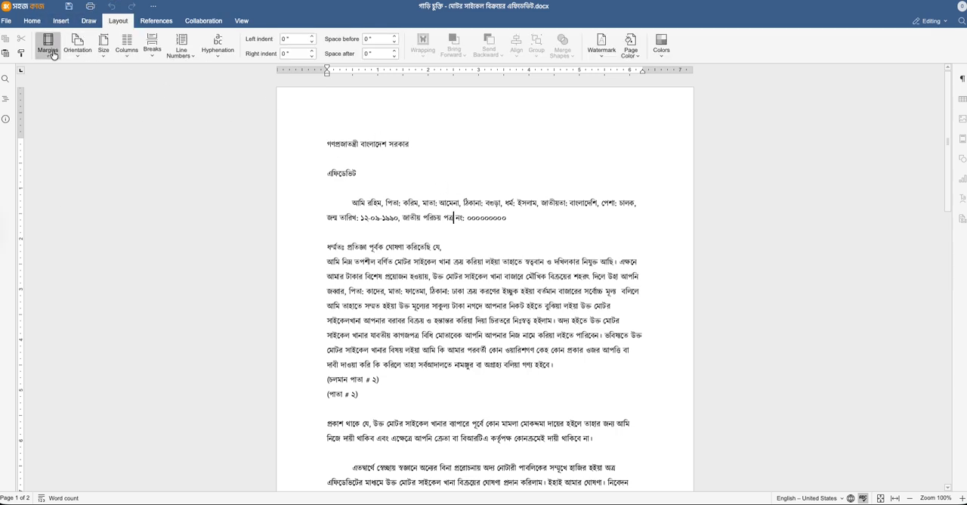
{"action": "left_click", "coordinate": [423, 202]}
{"action": "left_click", "coordinate": [103, 44]}
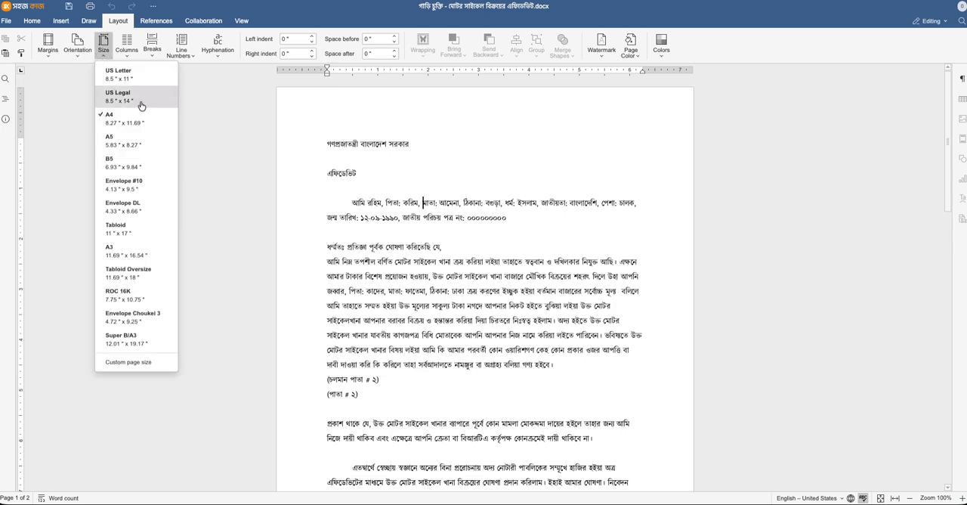
{"action": "left_click", "coordinate": [405, 188]}
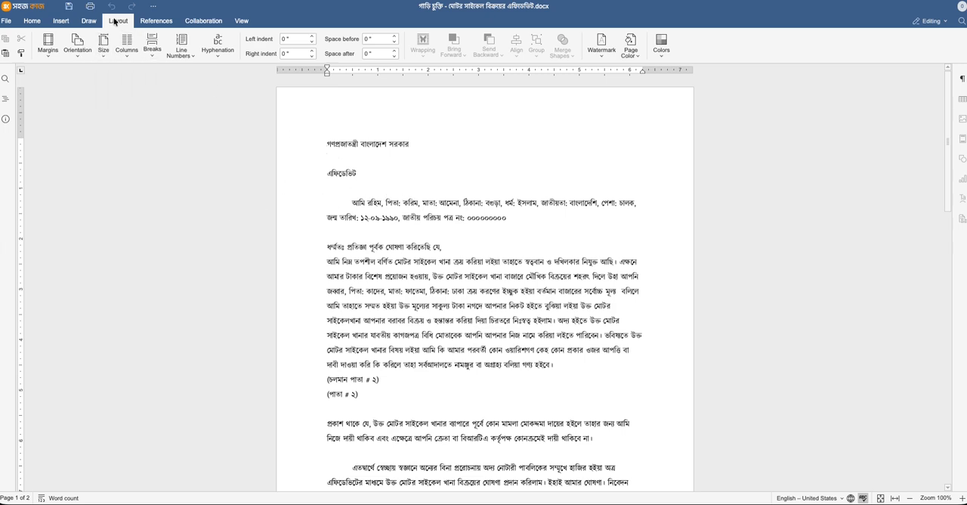
{"action": "left_click", "coordinate": [60, 20]}
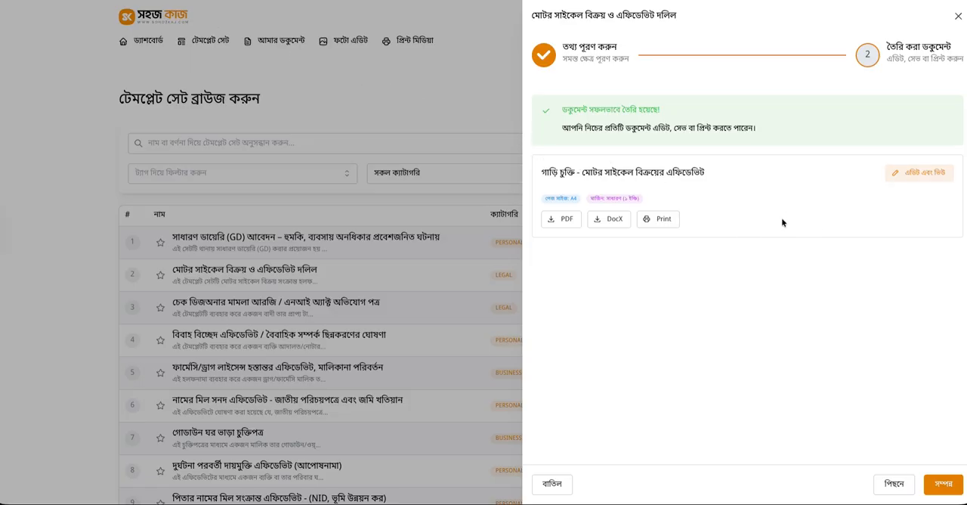
Finish the document creation and expand the "গাড়ি চুক্তি" group among the saved documents
{"action": "left_click", "coordinate": [941, 480]}
{"action": "left_click", "coordinate": [945, 26]}
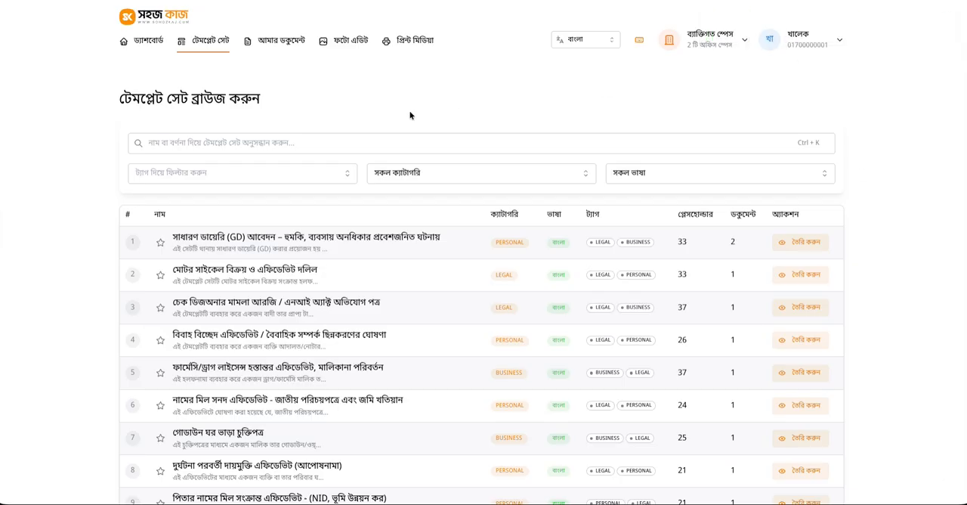
{"action": "left_click", "coordinate": [266, 47]}
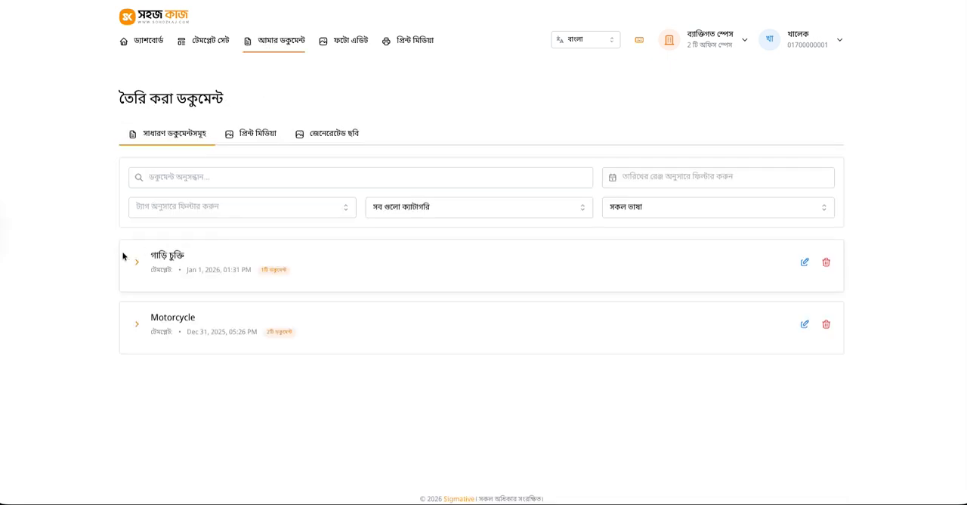
{"action": "left_click", "coordinate": [136, 261]}
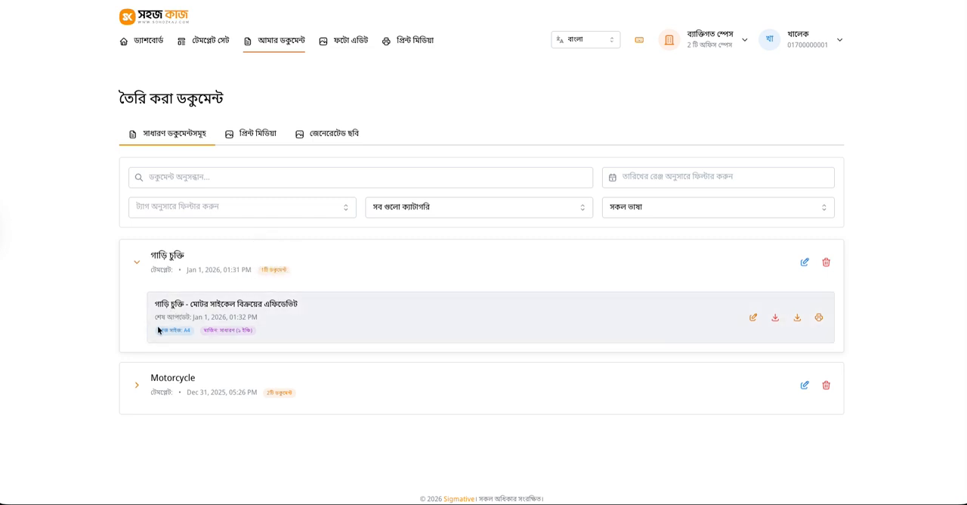
{"action": "scroll", "coordinate": [270, 322], "scroll_direction": "down", "scroll_amount": 1}
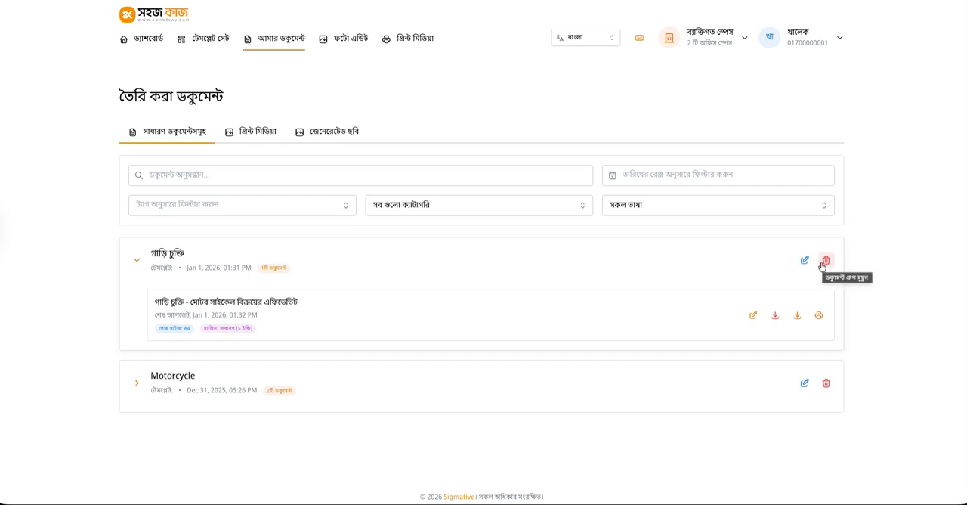
{"action": "left_click", "coordinate": [179, 175]}
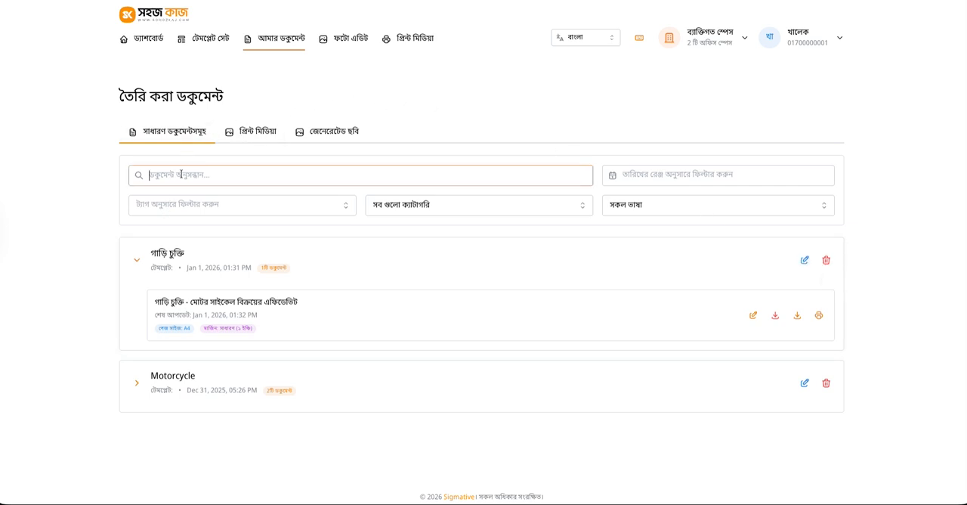
{"action": "left_click", "coordinate": [59, 225]}
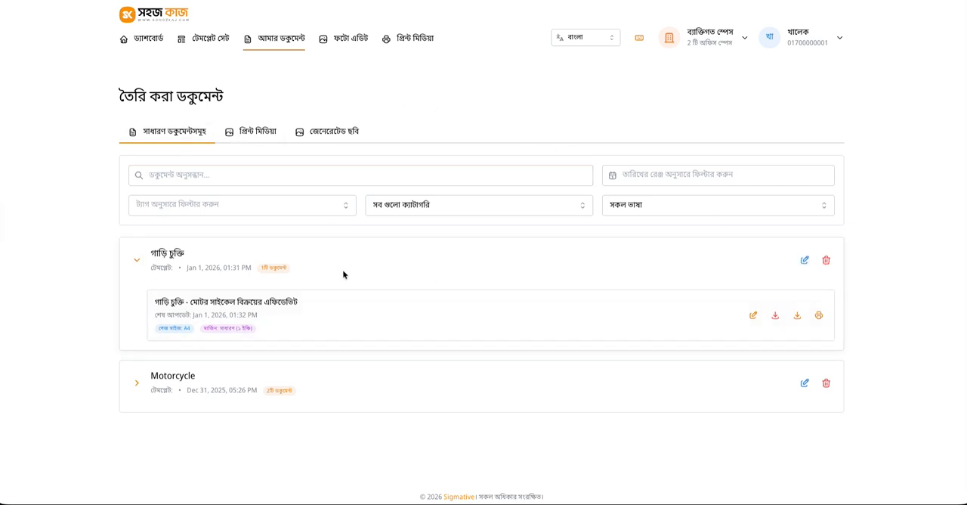